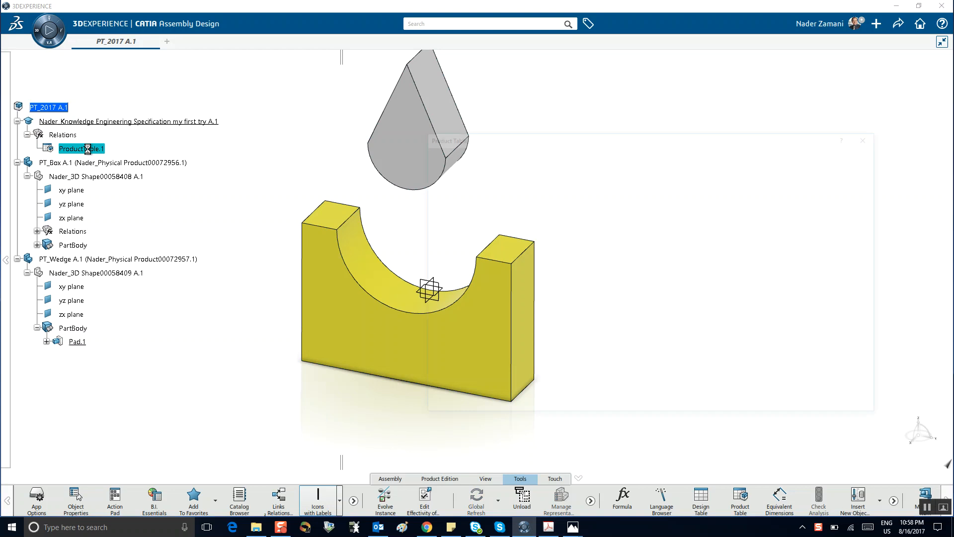
Step: Add a first row to the product table and add the PT_Box product as a column
middle_click_drag(349, 102, 234, 91)
left_click_drag(499, 144, 543, 142)
middle_click_drag(312, 181, 342, 205)
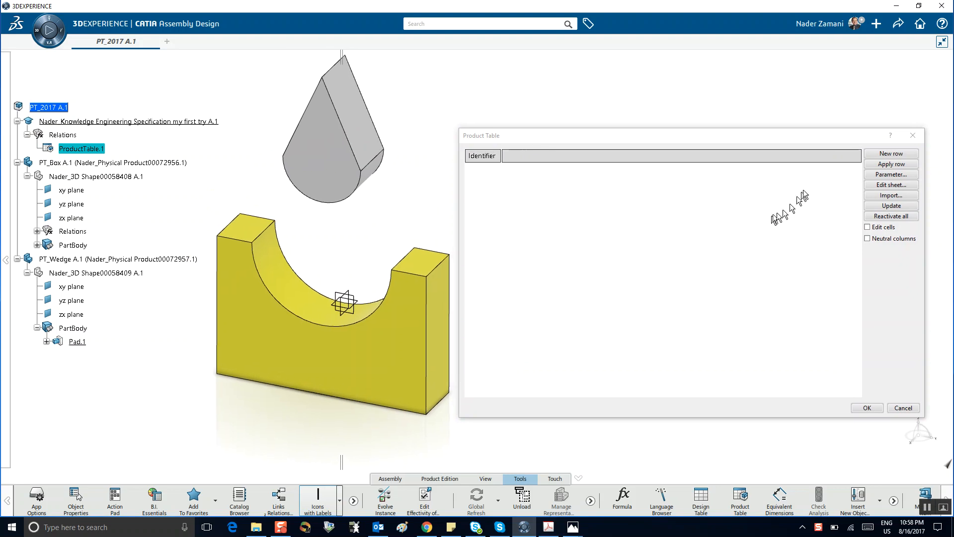
left_click(888, 155)
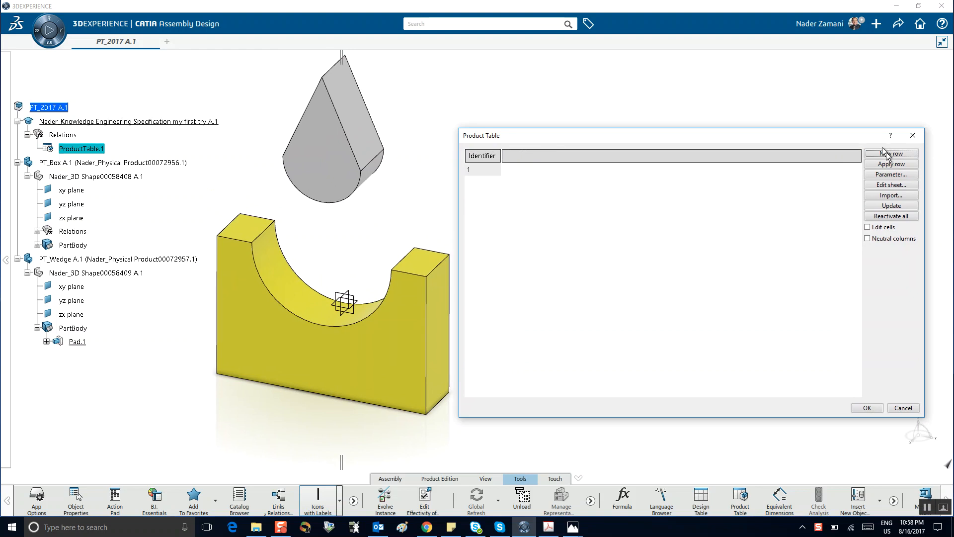
left_click(481, 170)
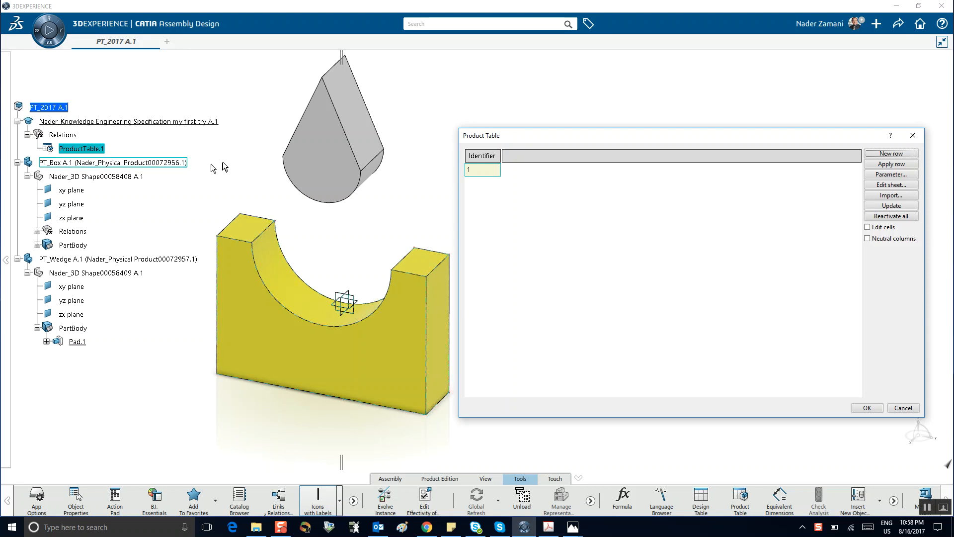
left_click(164, 166)
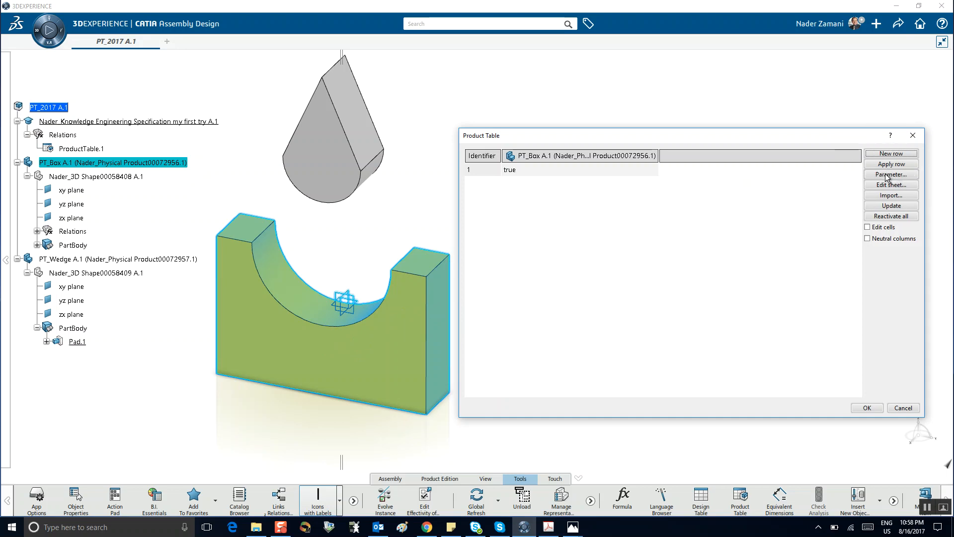
Step: Add the box parameter HB to the product table, filtering the parameter list to renamed parameters
left_click(885, 174)
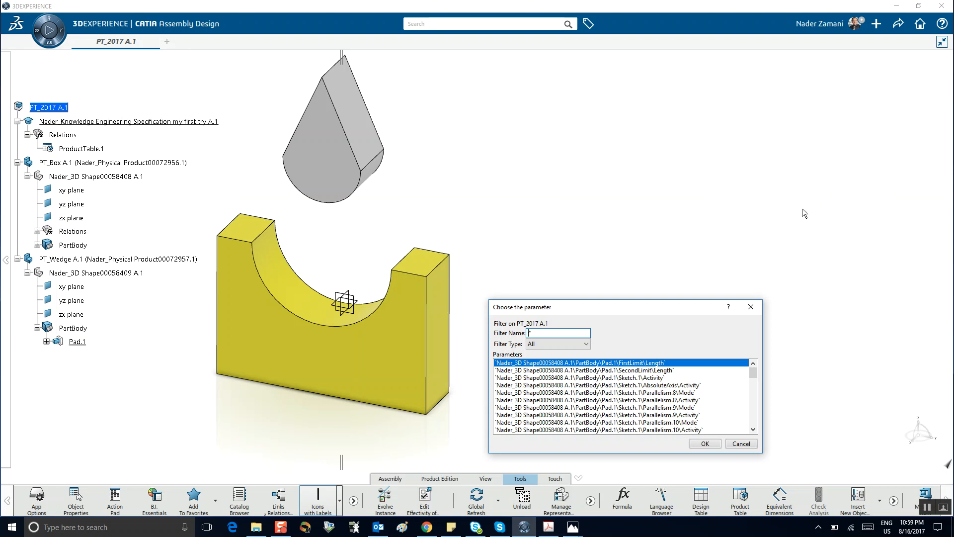
left_click(587, 345)
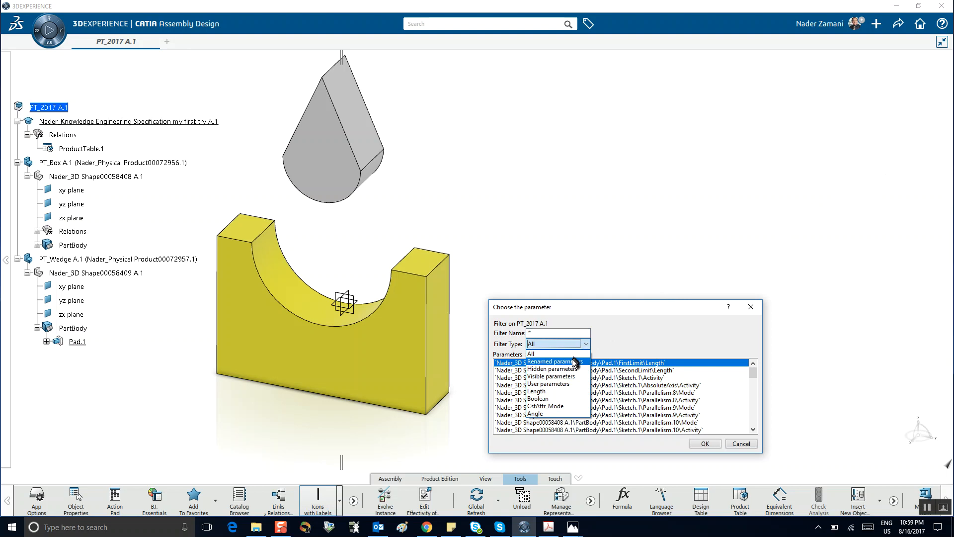
left_click(575, 361)
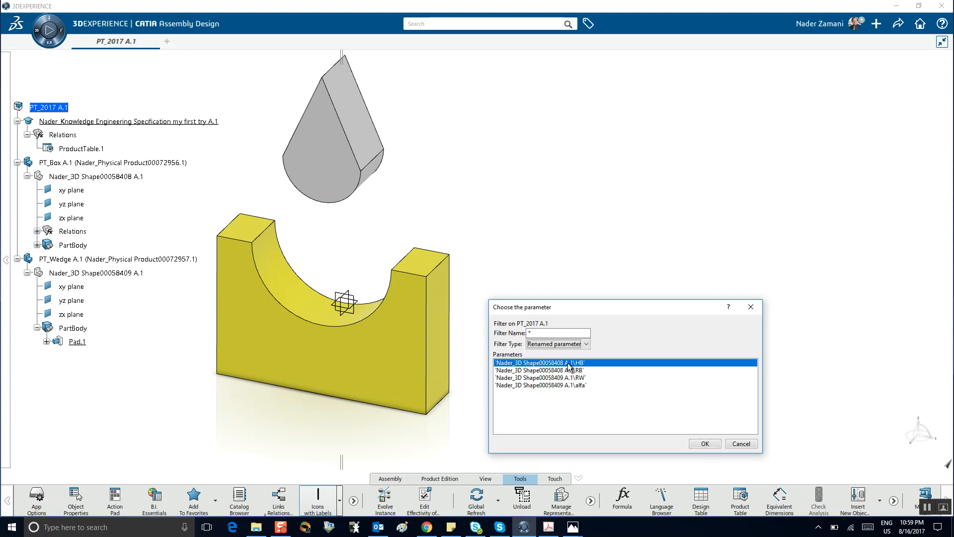
left_click(704, 444)
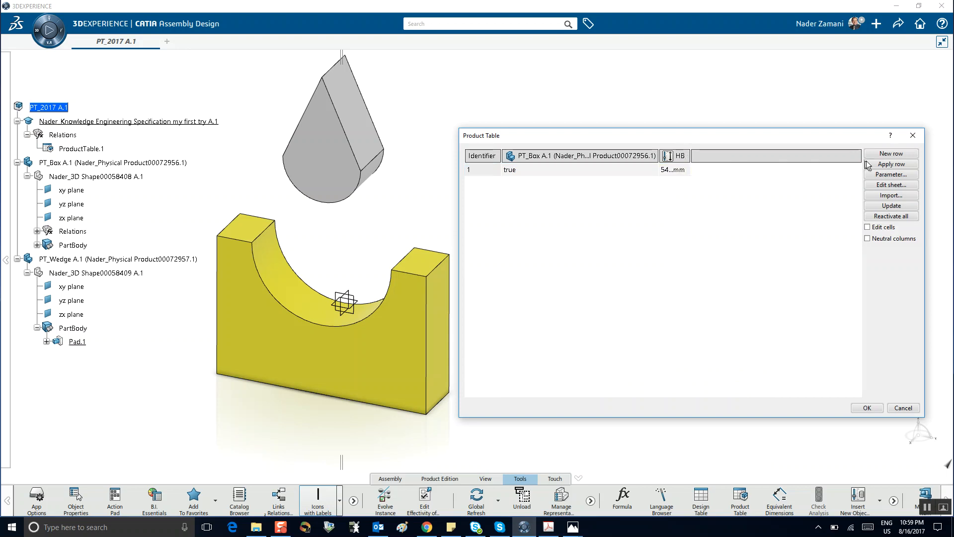
Step: Add the renamed box parameter RB to the product table and widen its column so the name is readable
left_click(884, 175)
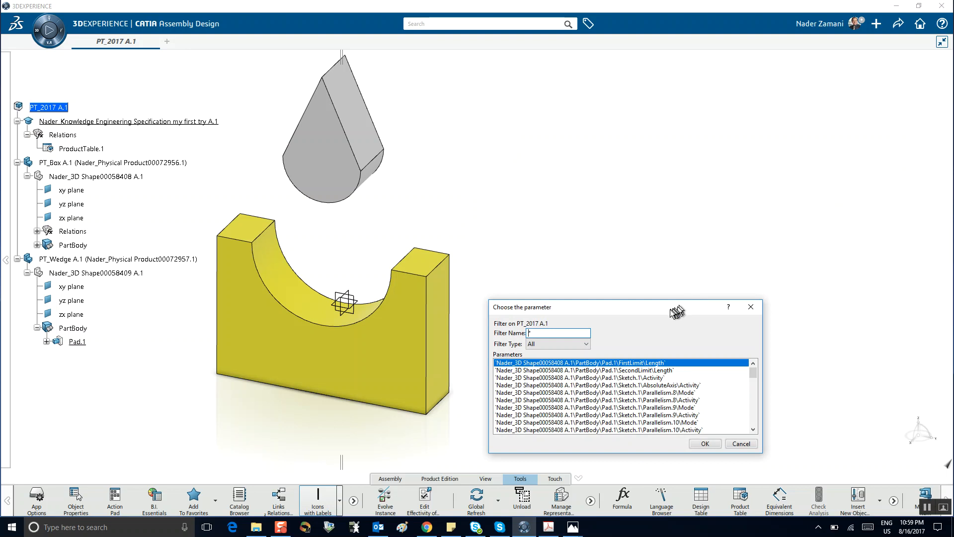
left_click(587, 344)
left_click(562, 367)
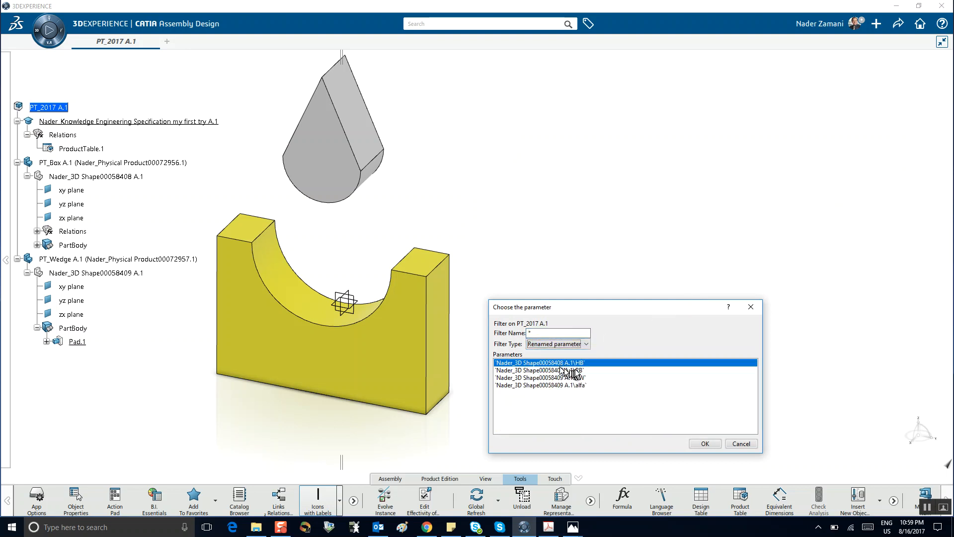
left_click(578, 371)
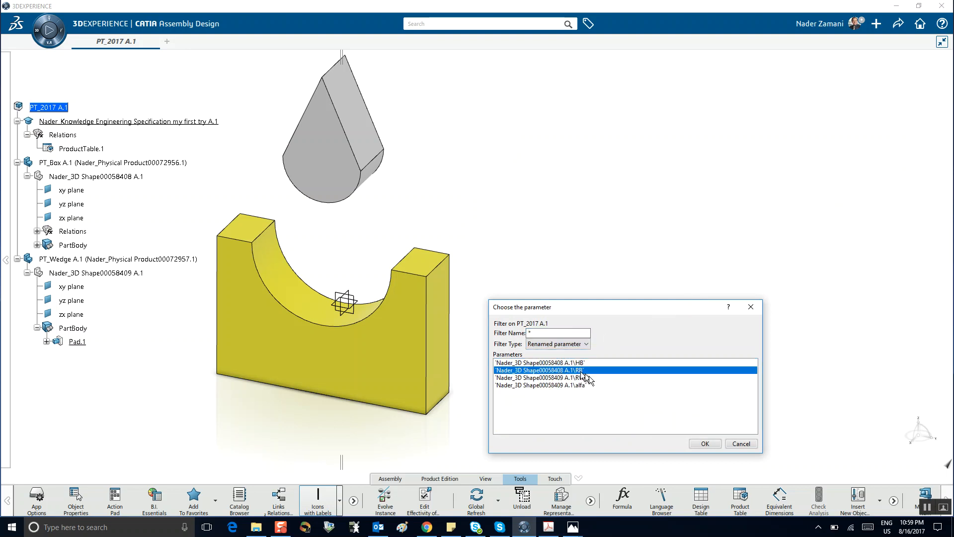
left_click(705, 443)
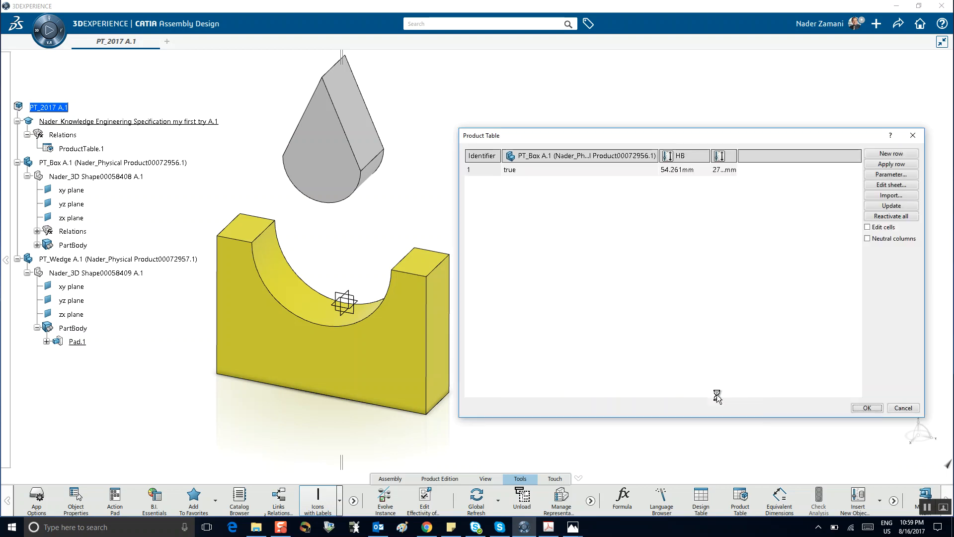
left_click_drag(739, 158, 747, 158)
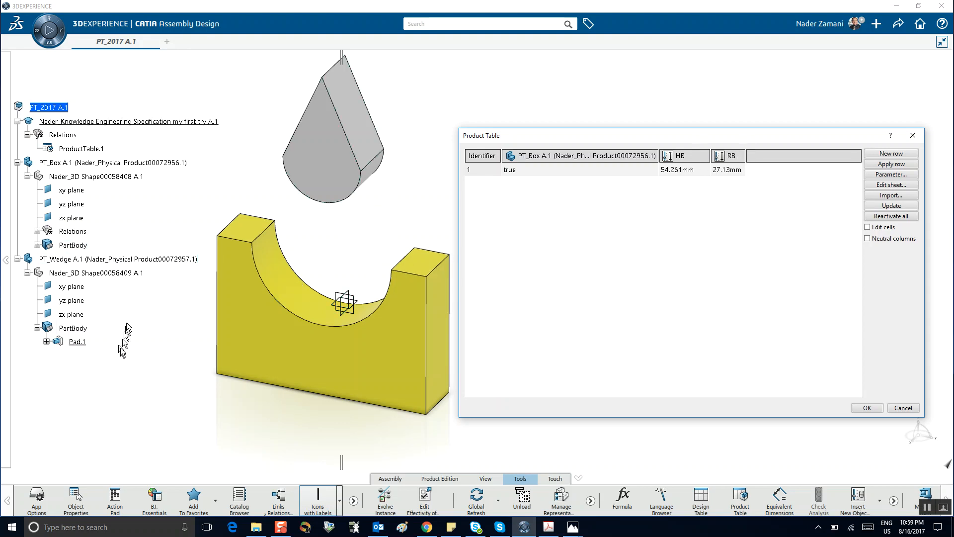
Step: Add the PT_Wedge product as a column in the product table and narrow both product columns to fit
left_click(160, 259)
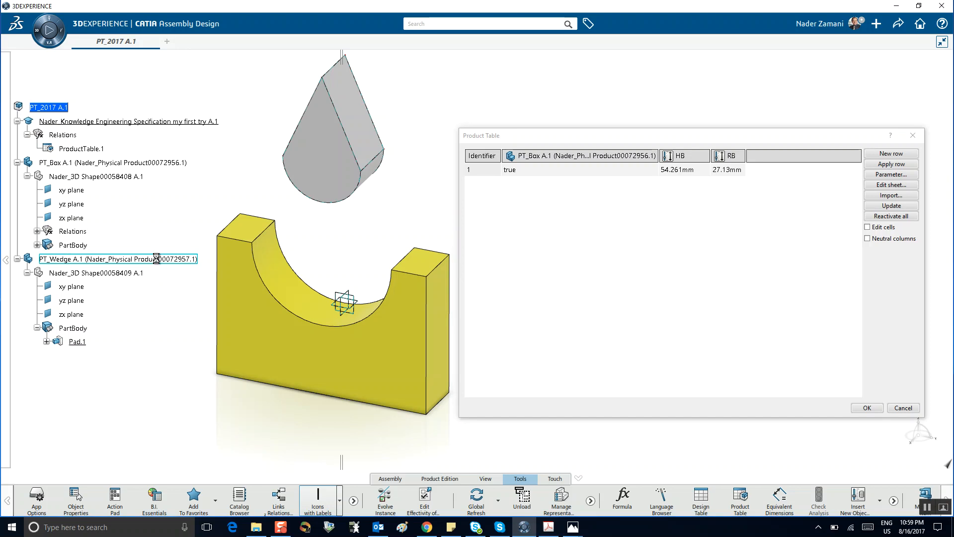
left_click(156, 259)
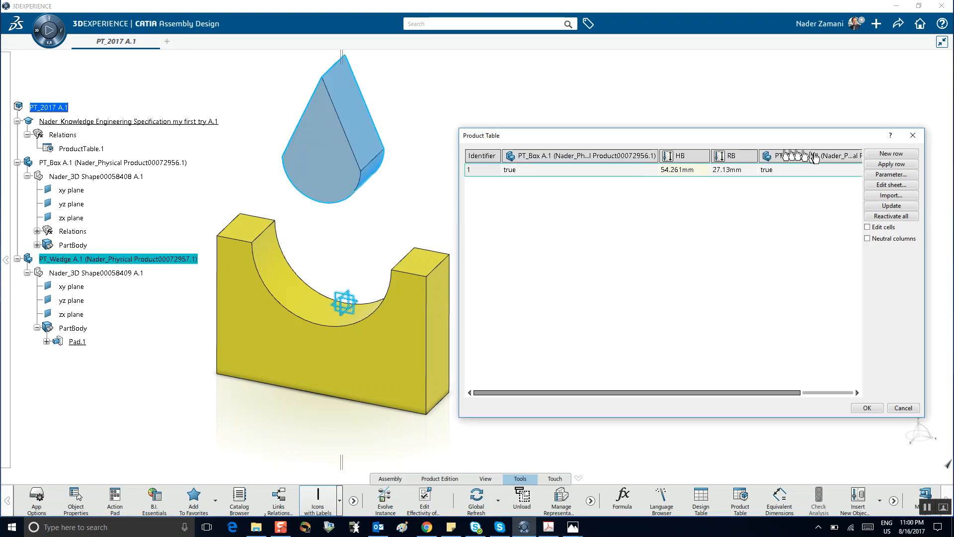
left_click_drag(458, 194, 378, 200)
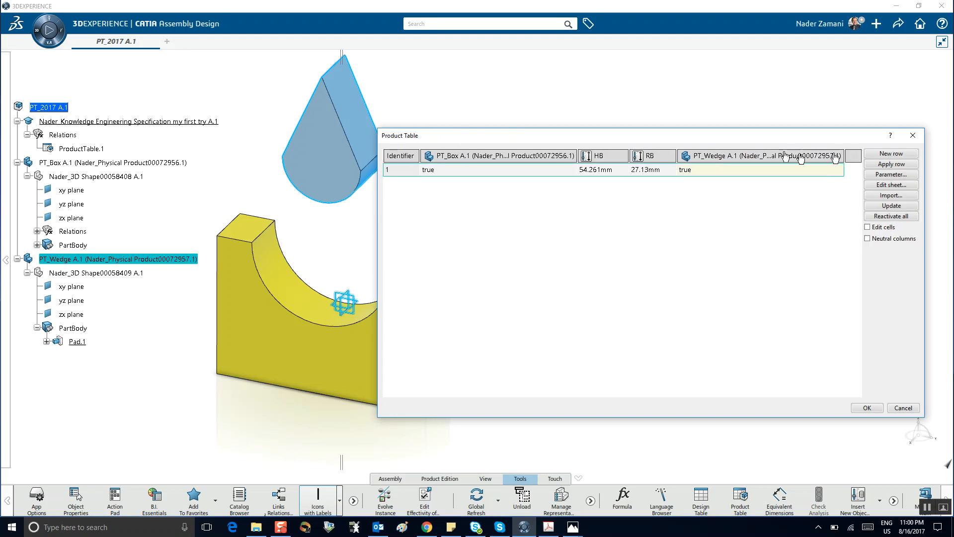
left_click_drag(577, 153, 514, 154)
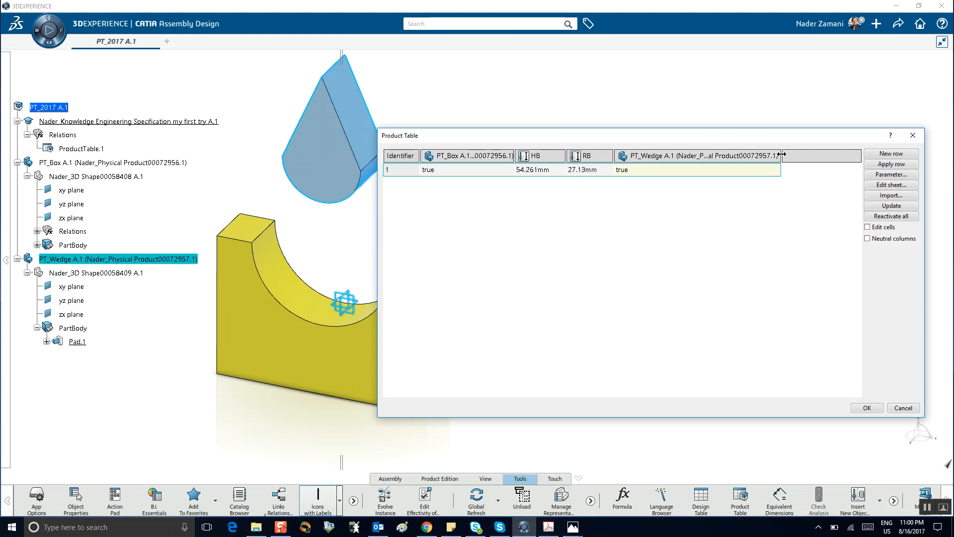
left_click_drag(782, 156, 725, 156)
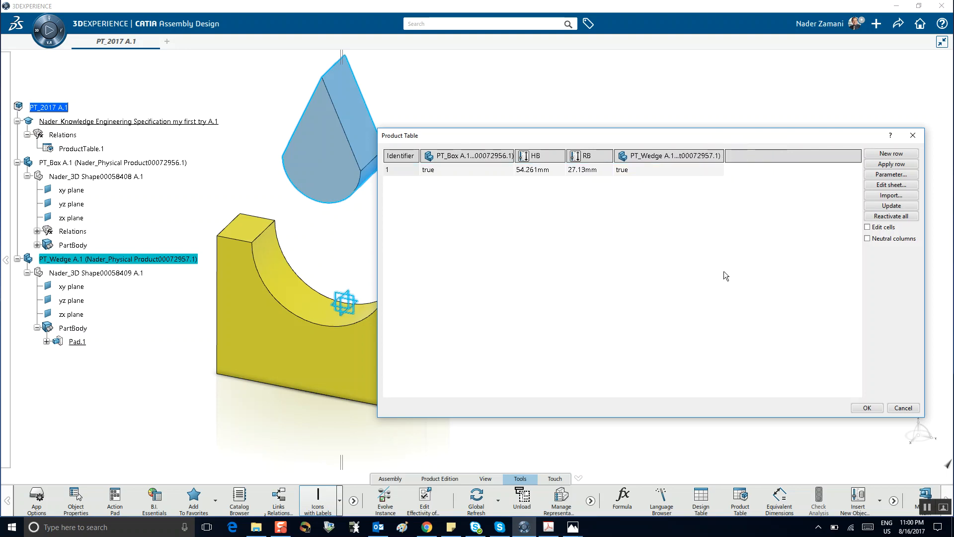
left_click_drag(640, 136, 680, 117)
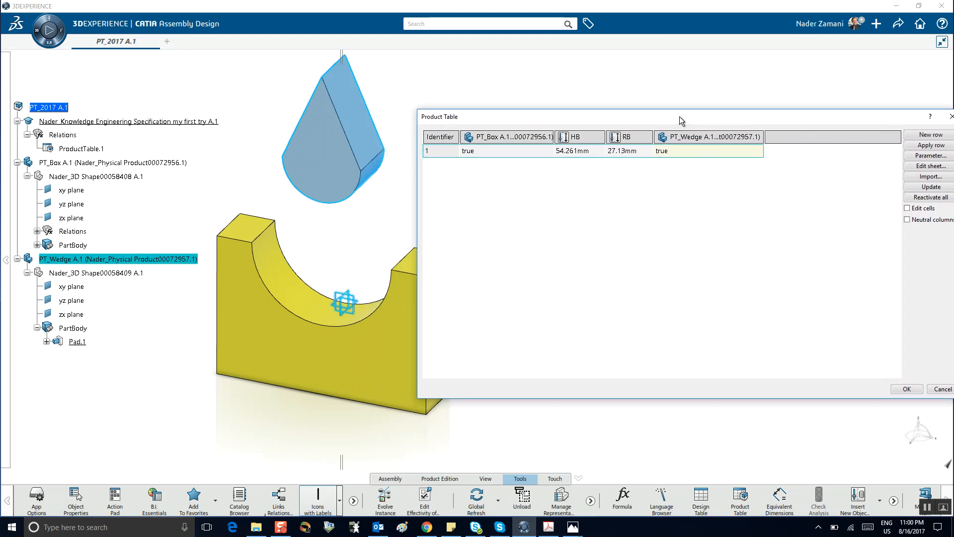
Step: Add the renamed wedge parameter RW to the product table and adjust the column widths to show it
left_click(918, 155)
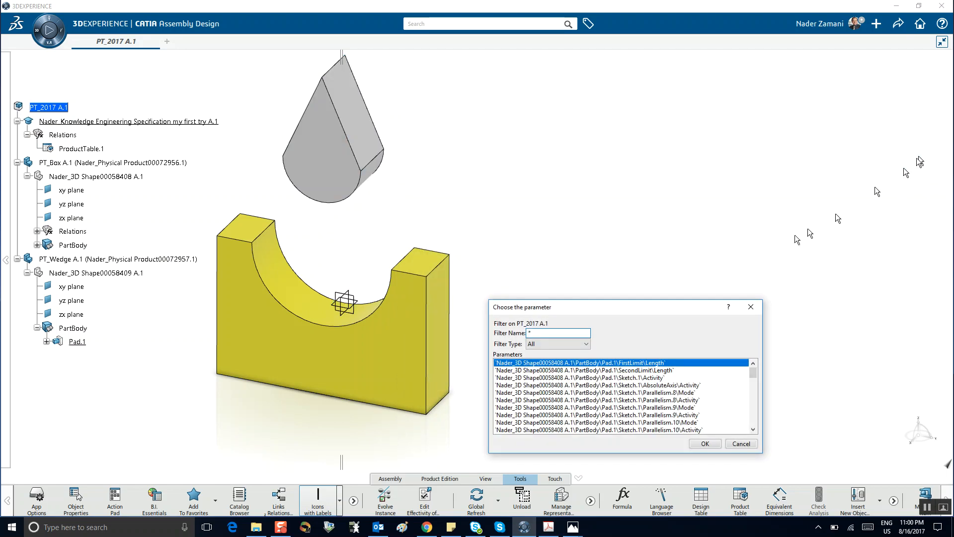
left_click(588, 344)
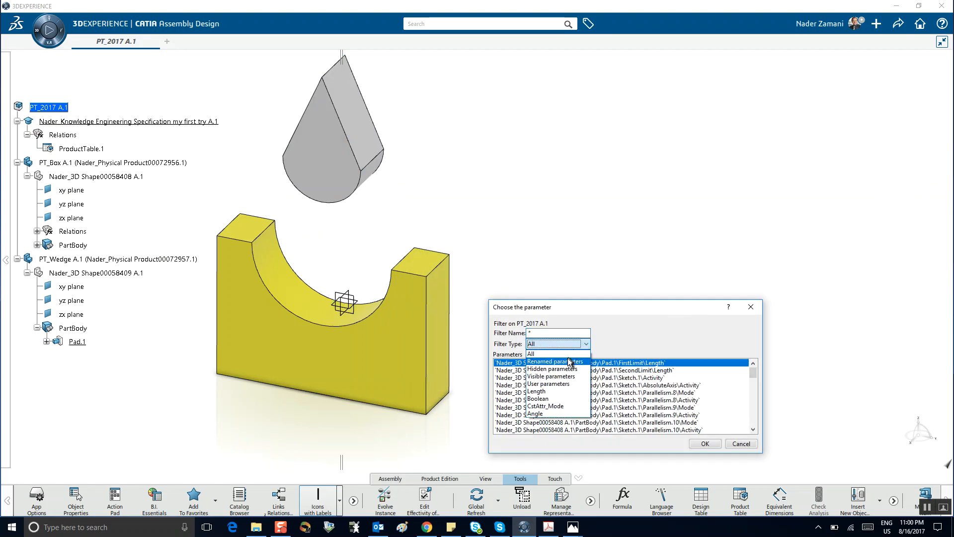
left_click(568, 362)
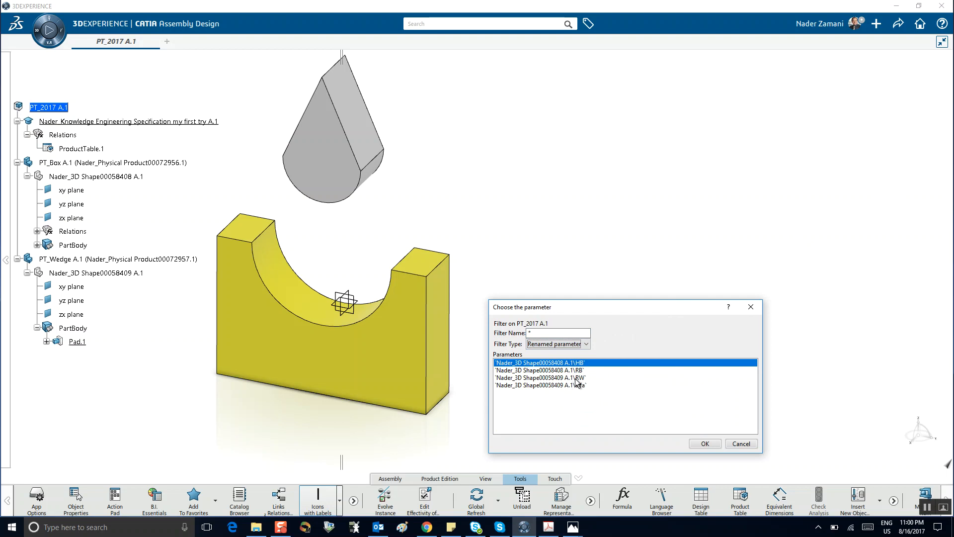
left_click(575, 378)
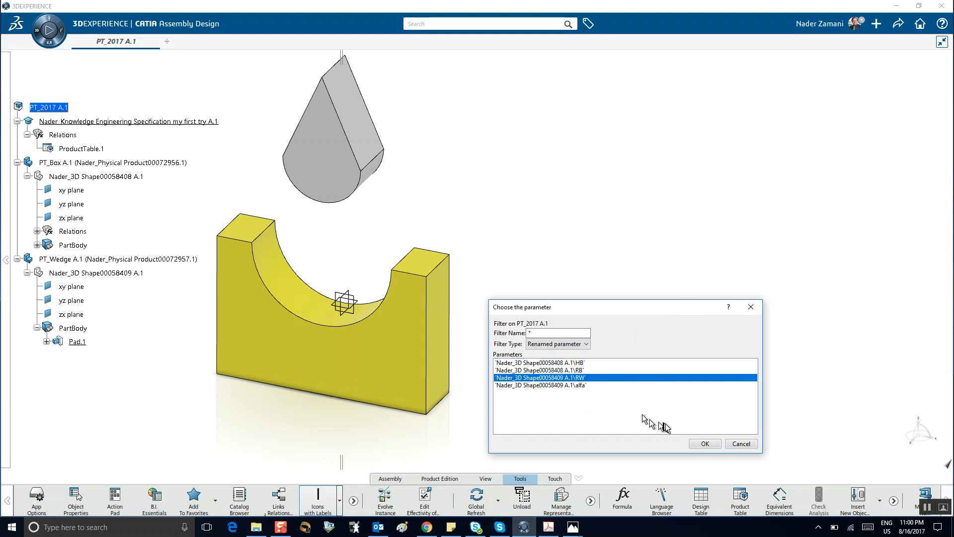
left_click(699, 444)
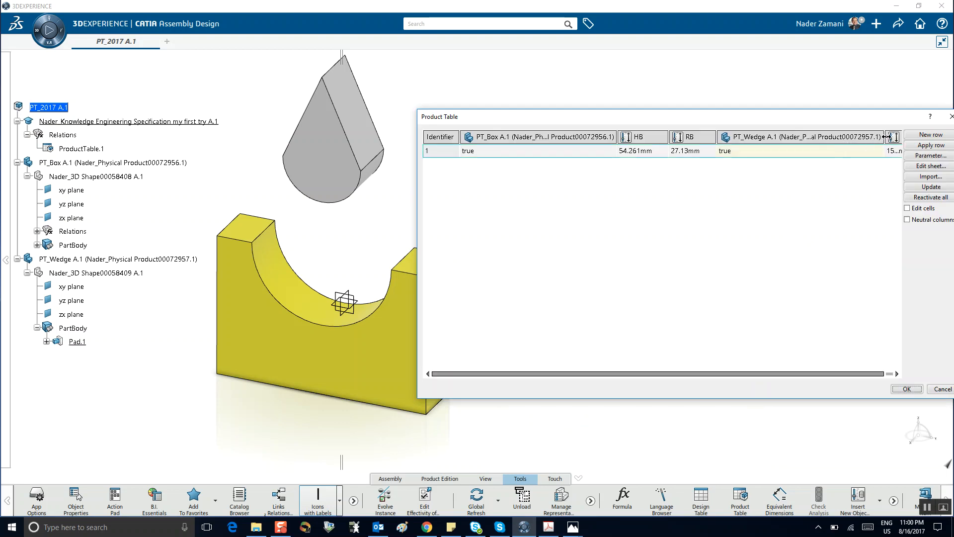
left_click_drag(885, 136, 815, 133)
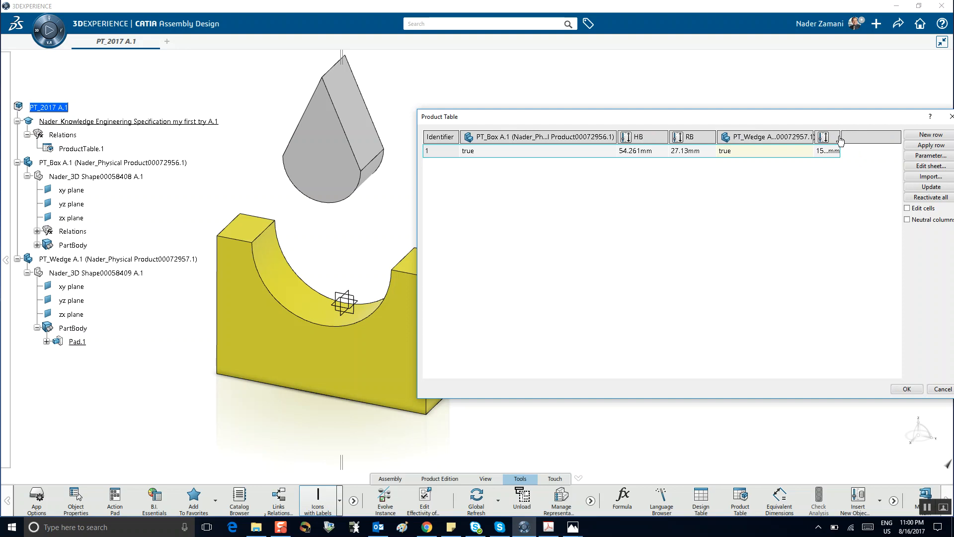
left_click_drag(842, 135, 848, 137)
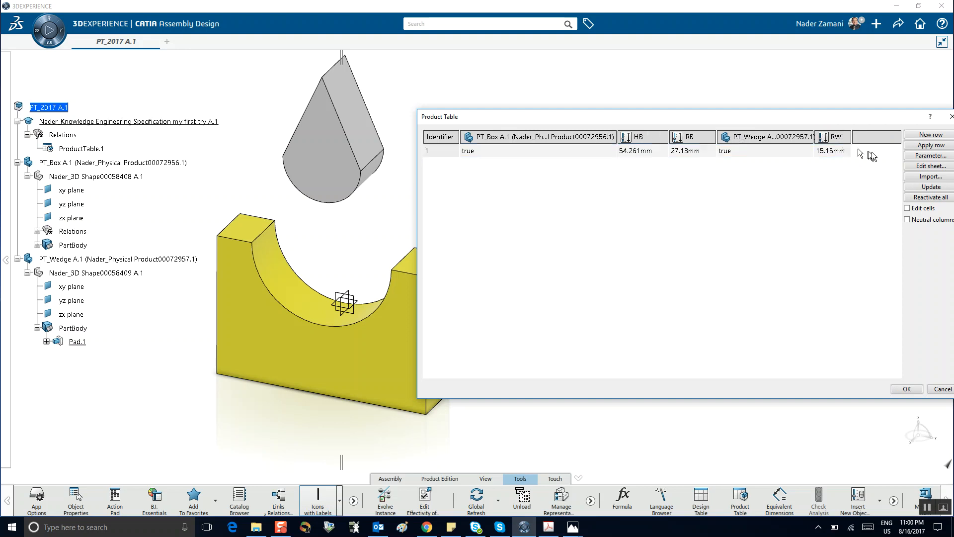
Step: Add the renamed wedge parameter alfa to the product table and resize the columns so all of them fit
left_click(917, 155)
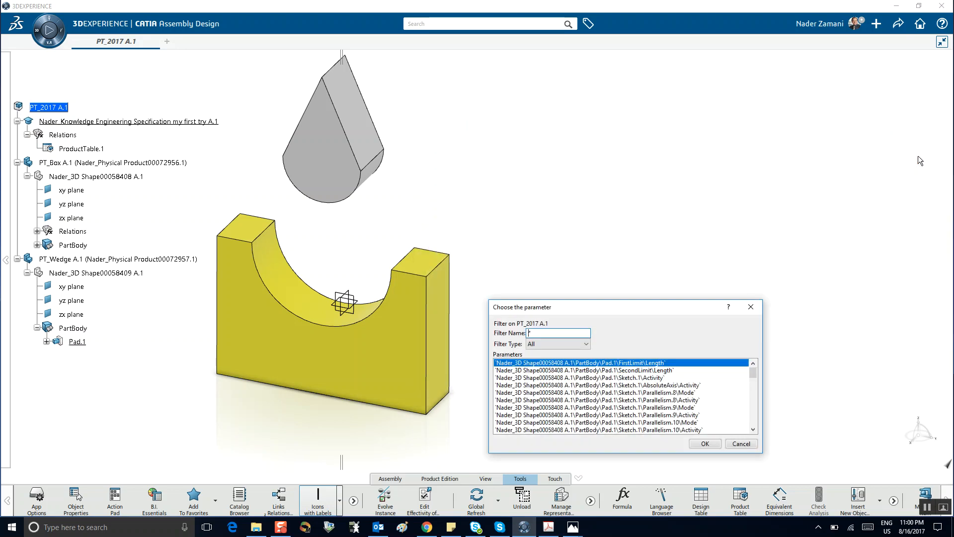
left_click(578, 342)
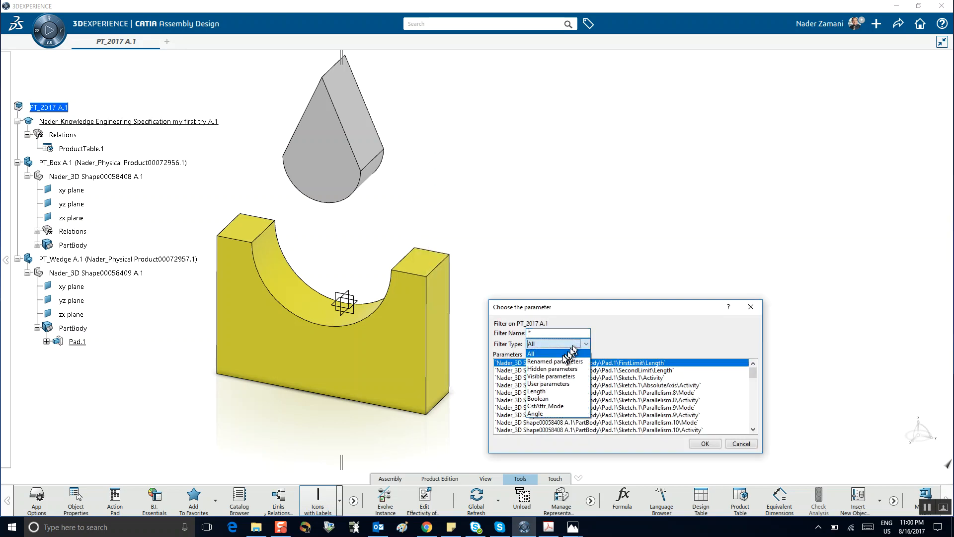
left_click(561, 365)
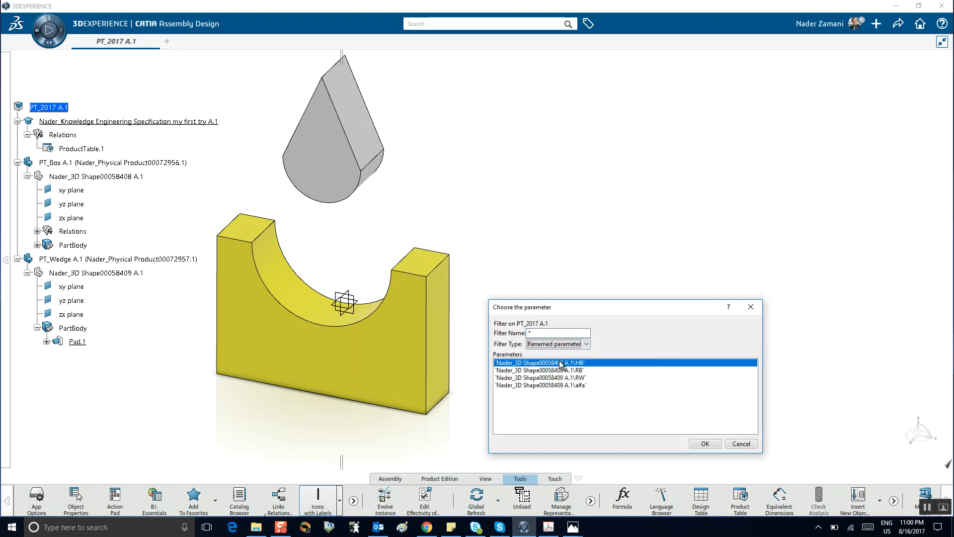
left_click(573, 386)
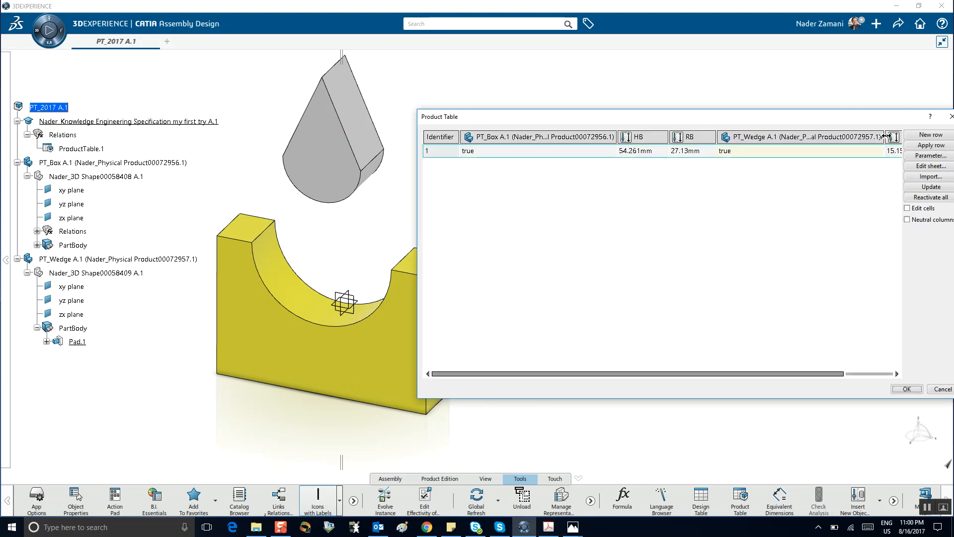
left_click_drag(887, 137, 810, 131)
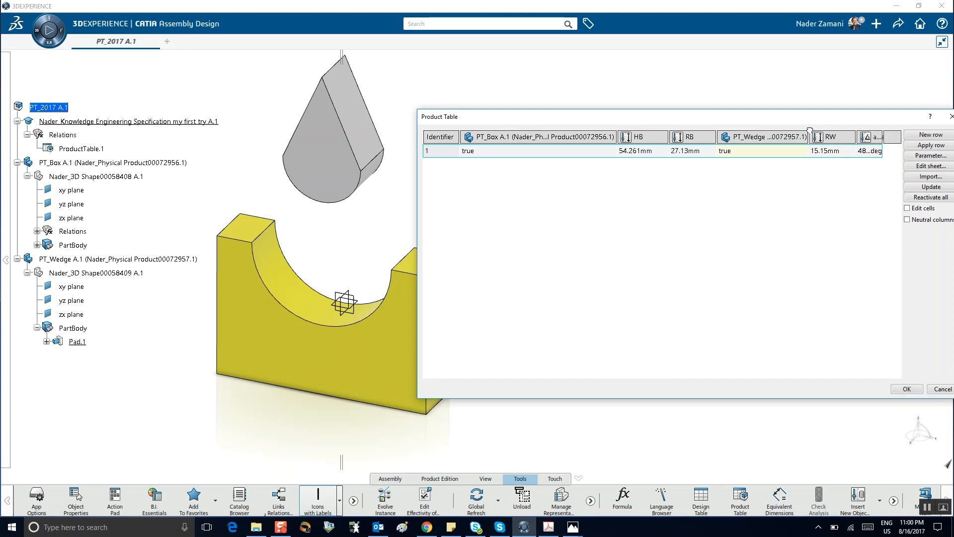
left_click_drag(882, 137, 898, 138)
left_click_drag(618, 136, 554, 137)
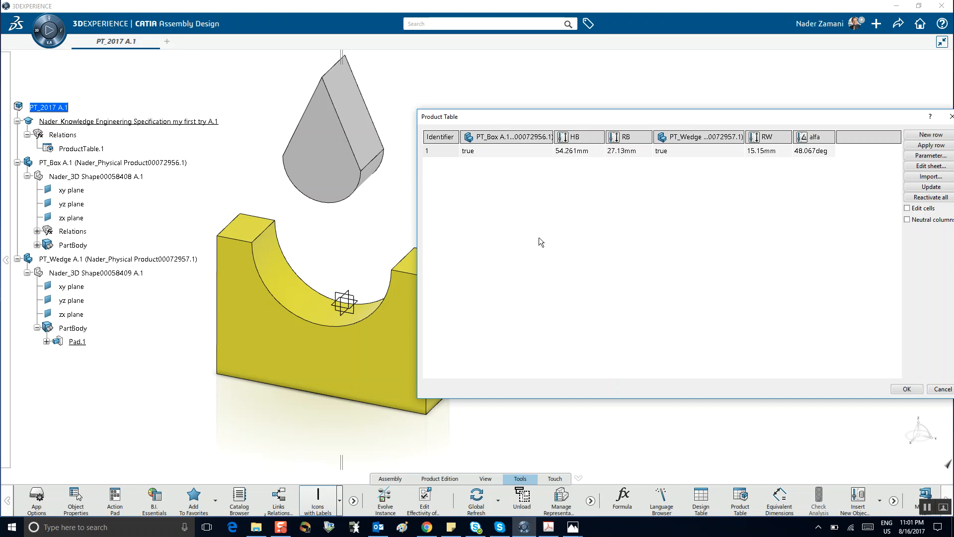
Step: Add rows 2 and 3 to the product table, then select the HB cell of row 1
left_click(931, 135)
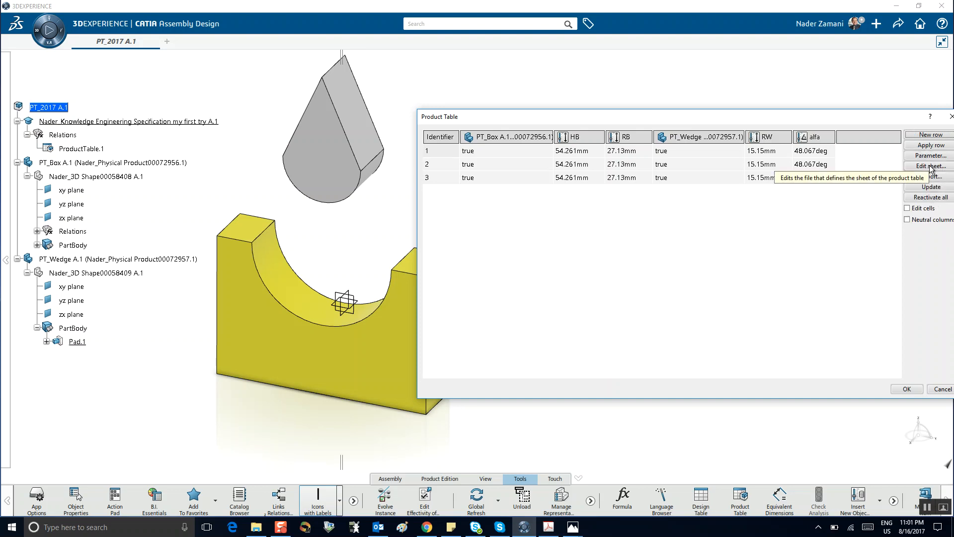
left_click(497, 169)
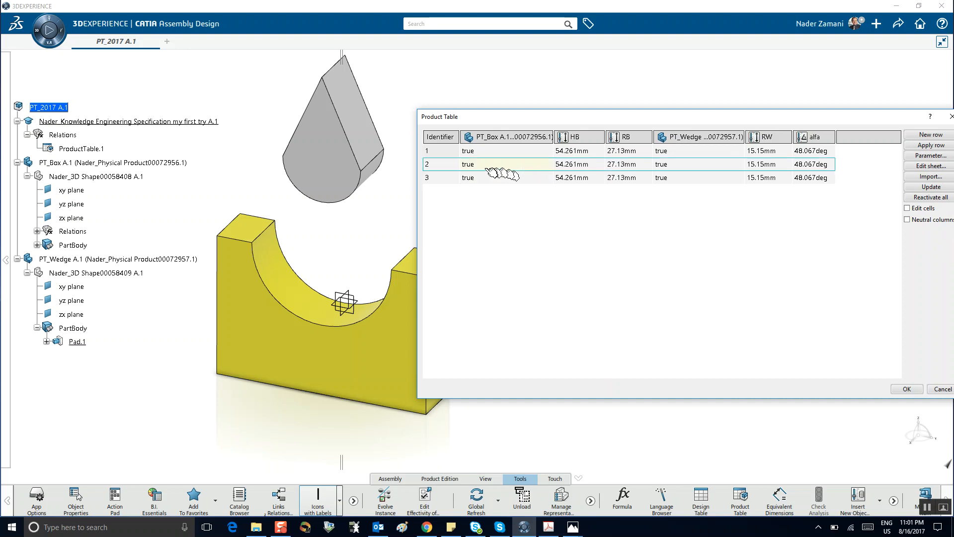
left_click(593, 153)
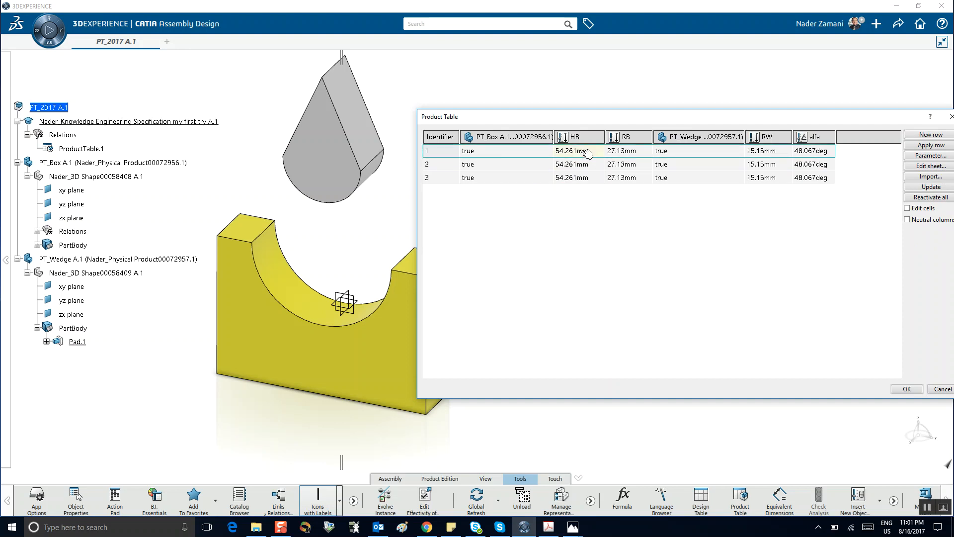
Step: Open the product table's sheet for editing in Excel and widen the Identifier, HB, RB, RW and alfa columns
left_click(588, 152)
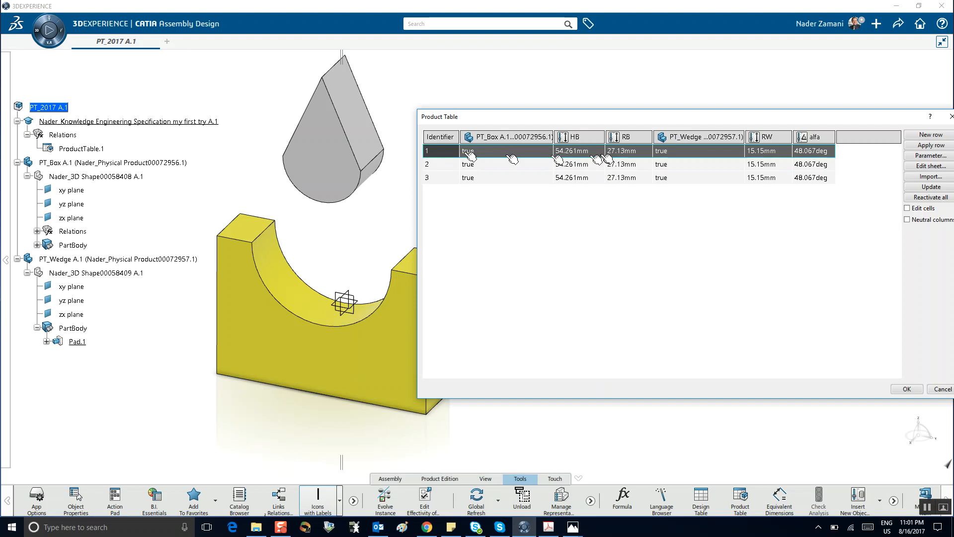
left_click(580, 182)
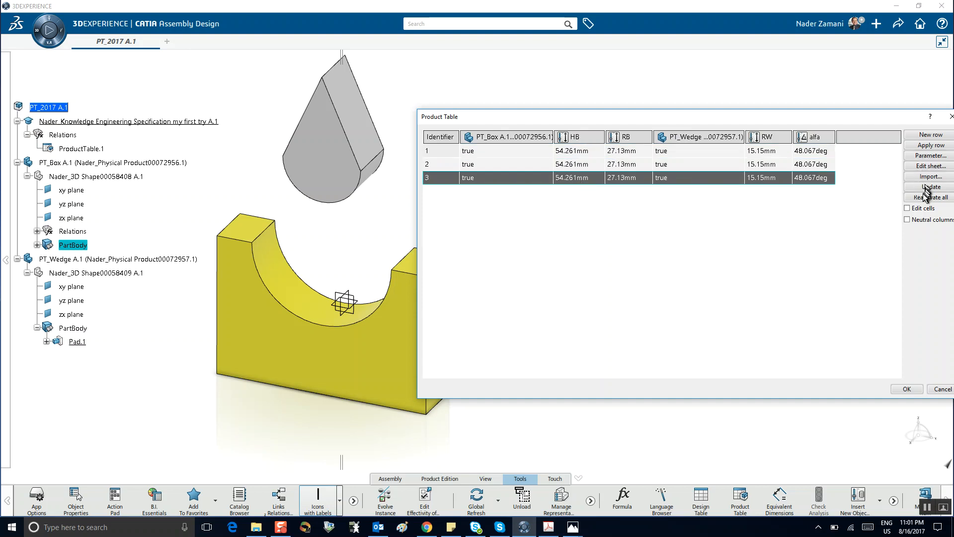
left_click(927, 167)
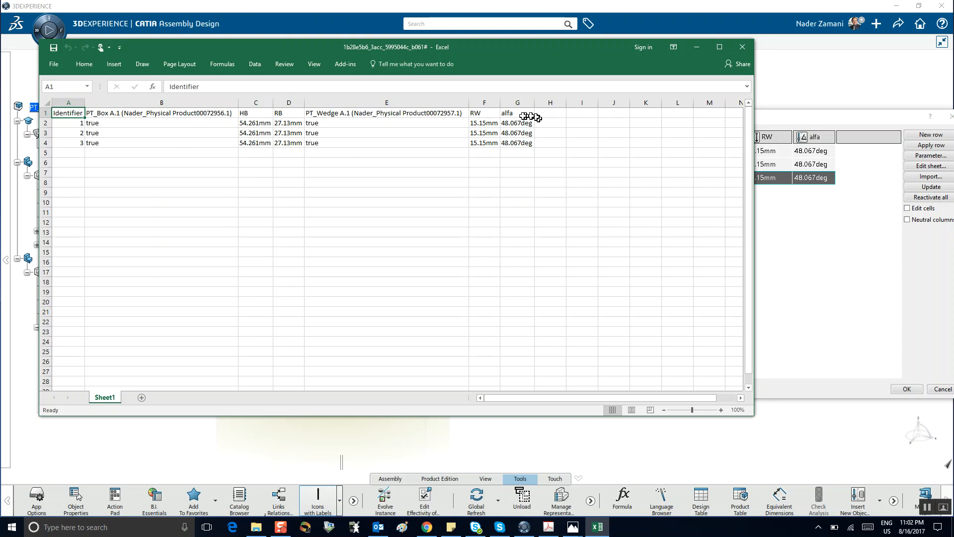
left_click_drag(85, 105, 93, 105)
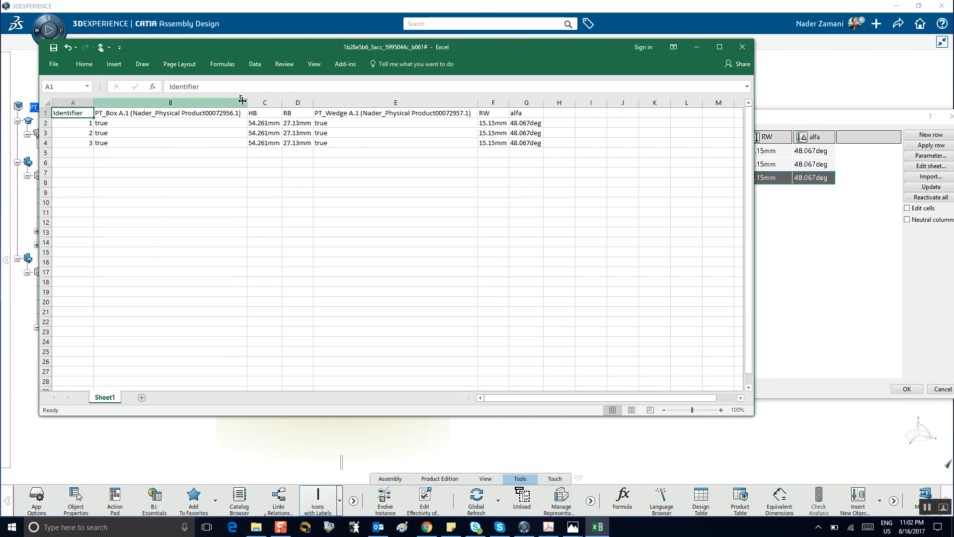
left_click_drag(281, 103, 335, 104)
left_click_drag(500, 104, 602, 103)
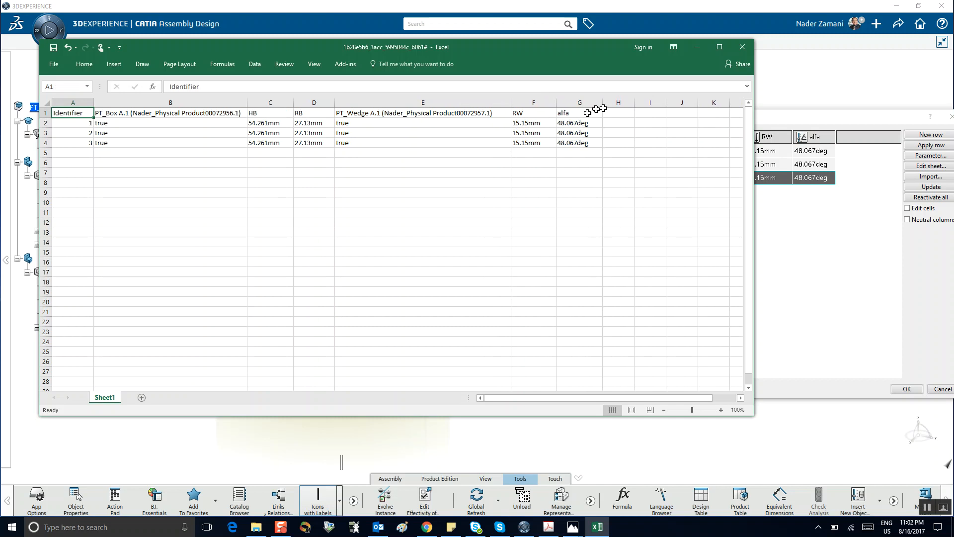
Step: Set the PT_Box parameters for identifier 1 to HB 50mm and RB 20mm
left_click(262, 125)
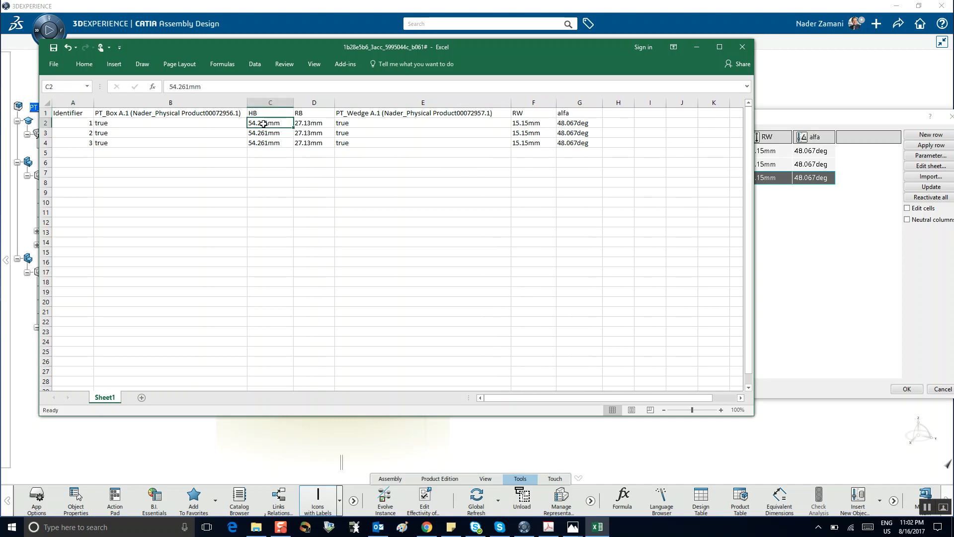
type("50")
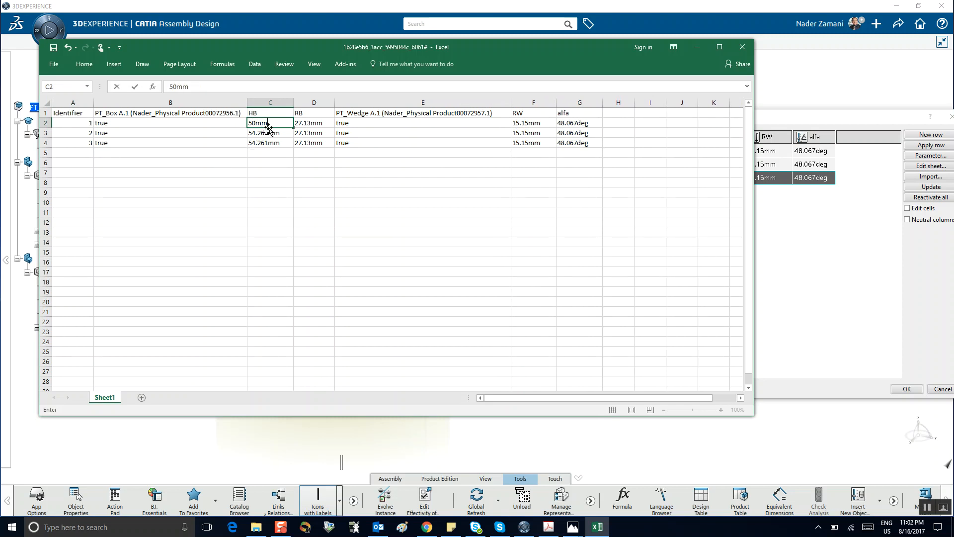
left_click(209, 182)
left_click(308, 124)
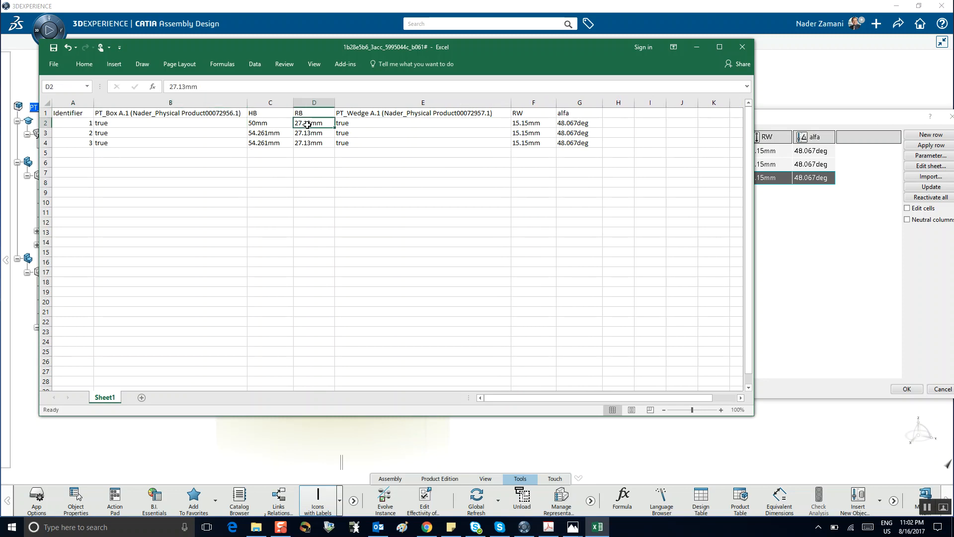
type("20mm")
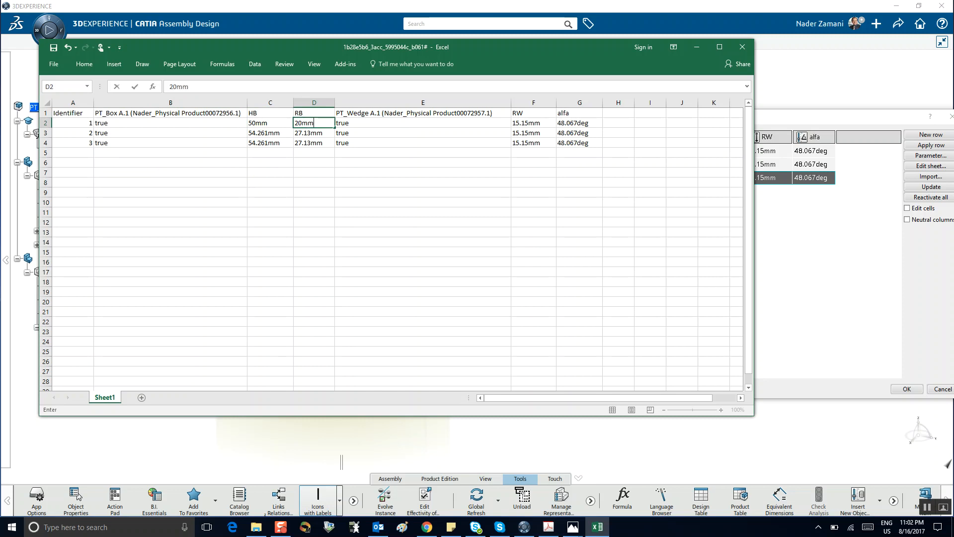
Step: Set the PT_Wedge parameters for identifier 1 to RW 20mm and alfa 45deg
left_click(520, 124)
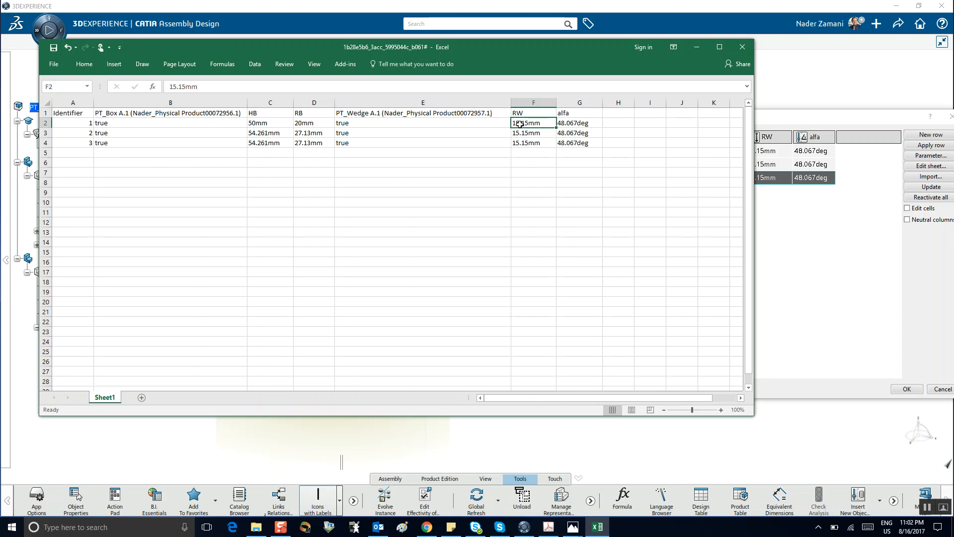
type("20mm")
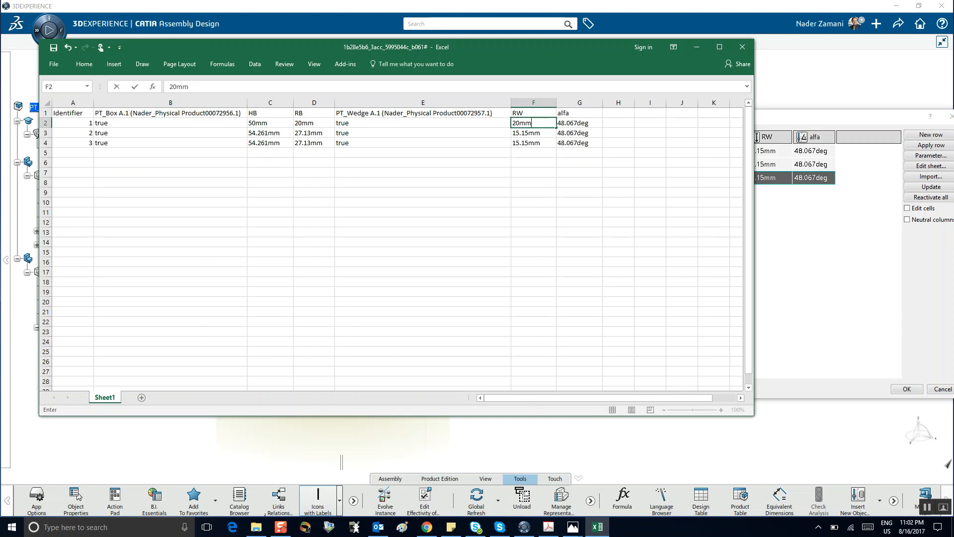
left_click(581, 127)
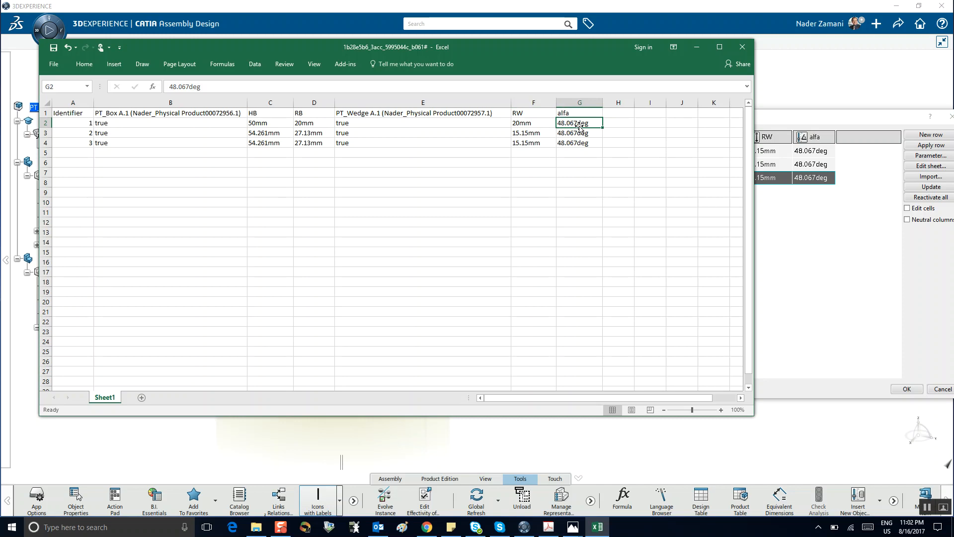
type("45")
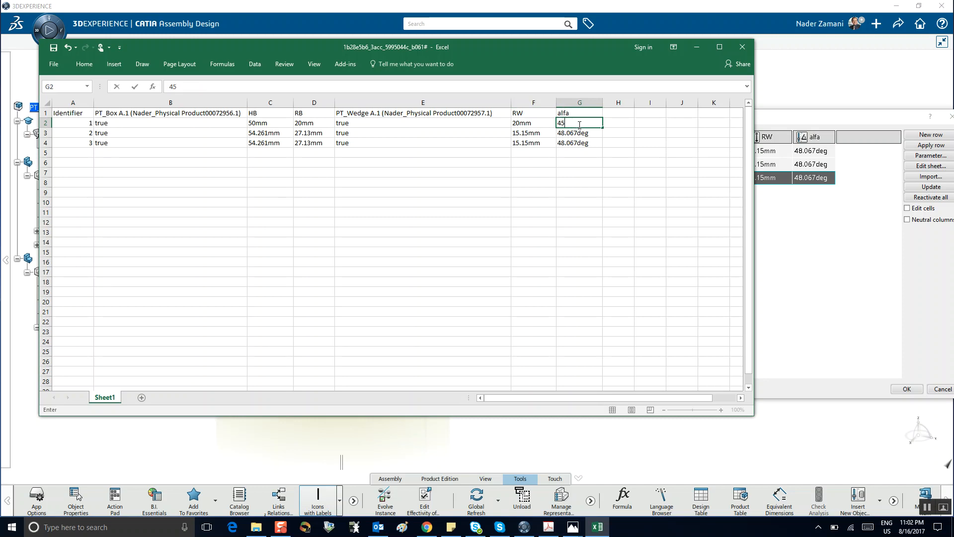
type("deg")
left_click(503, 181)
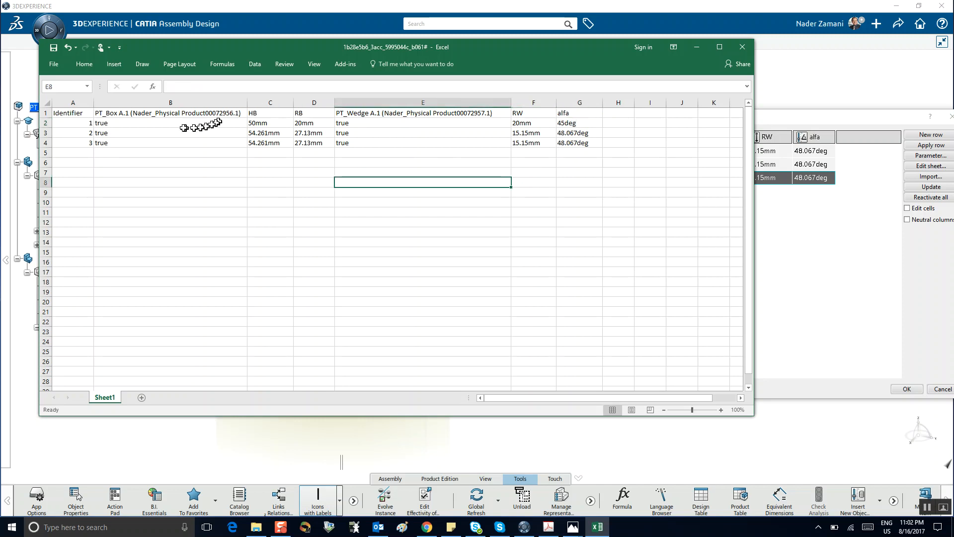
Step: Set the PT_Box parameters for identifier 2 to HB 100mm and RB 45mm
left_click(135, 132)
left_click(256, 132)
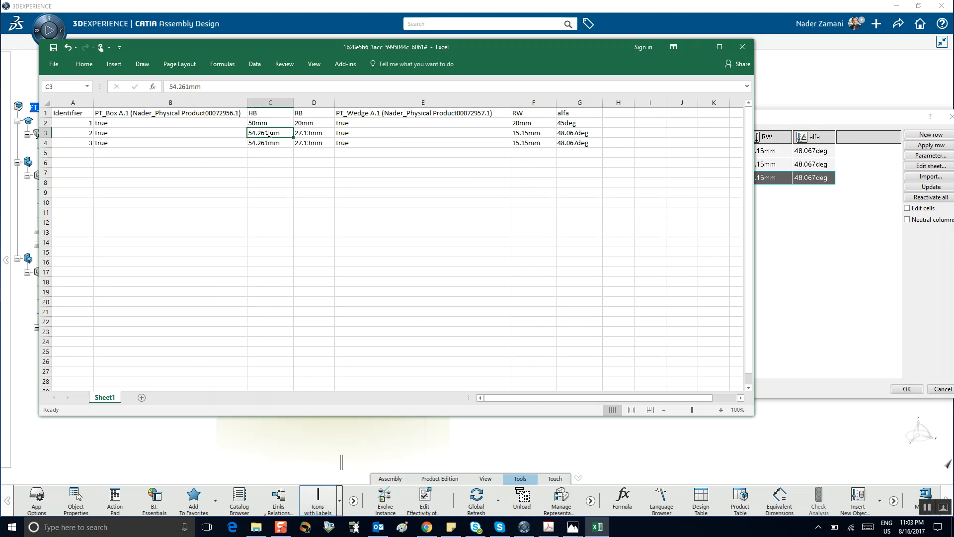
type("100mm")
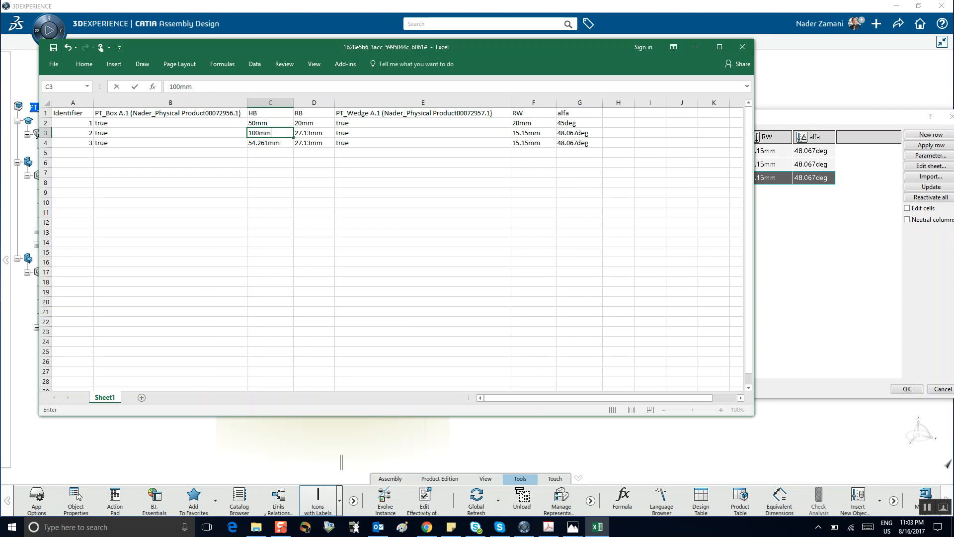
left_click(307, 135)
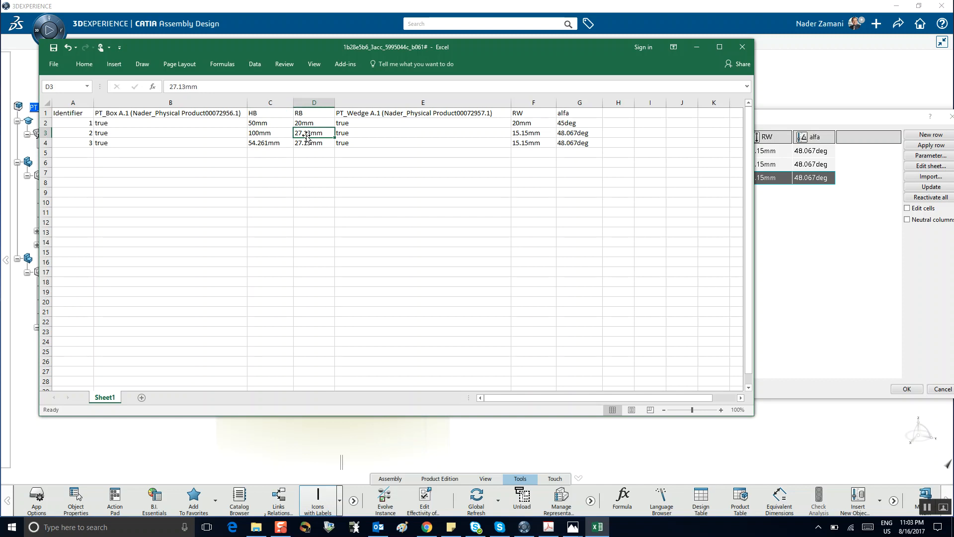
type("45")
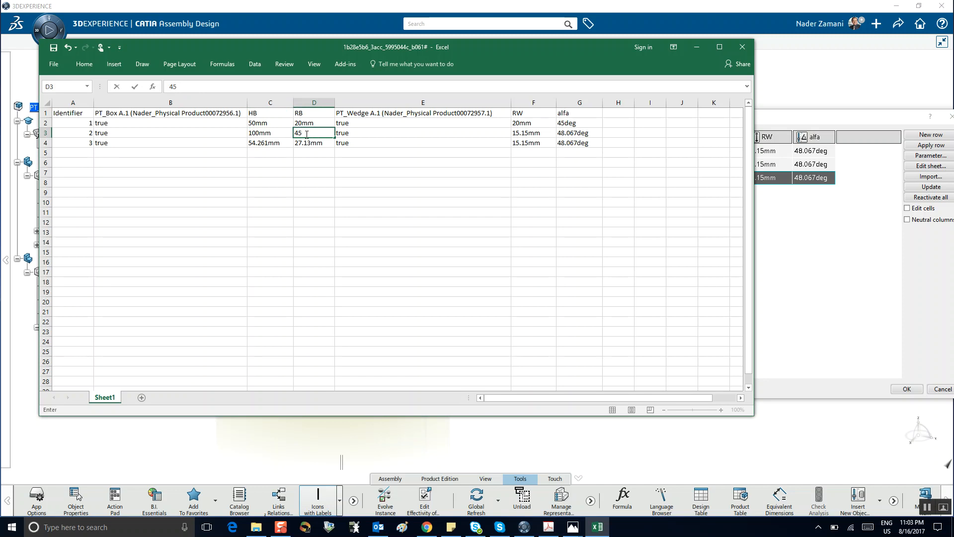
left_click(301, 164)
Step: Set the PT_Wedge parameters for identifier 2 to RW 45mm and alfa 20deg
left_click(525, 133)
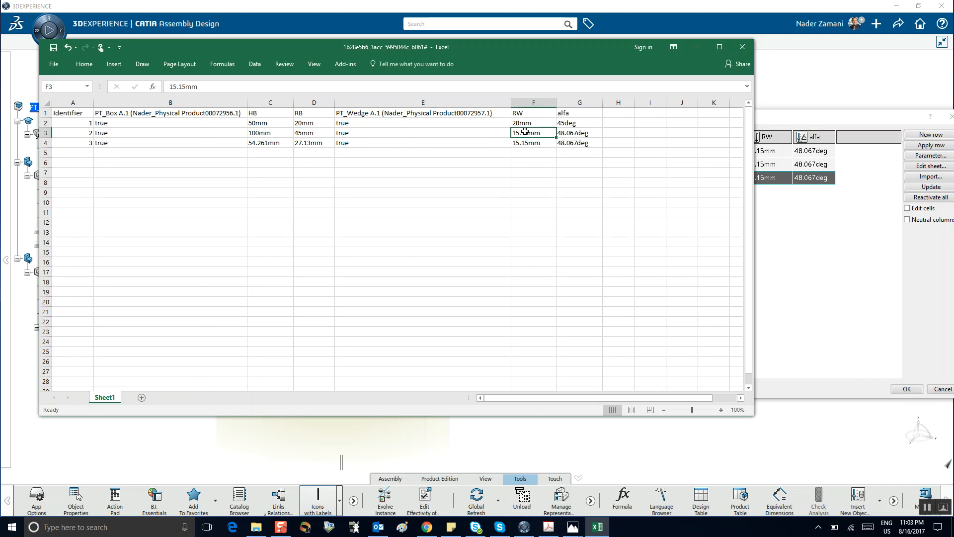
type("45mm")
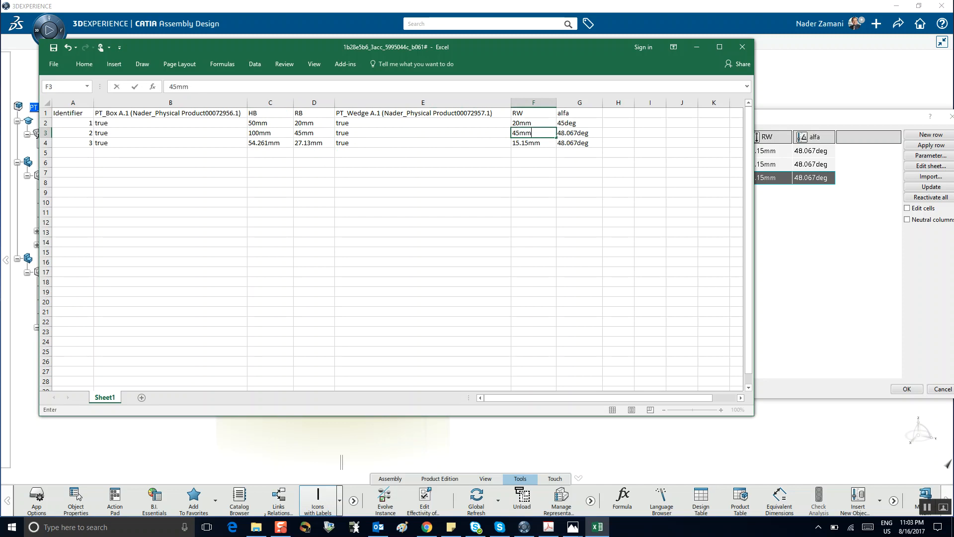
left_click(573, 133)
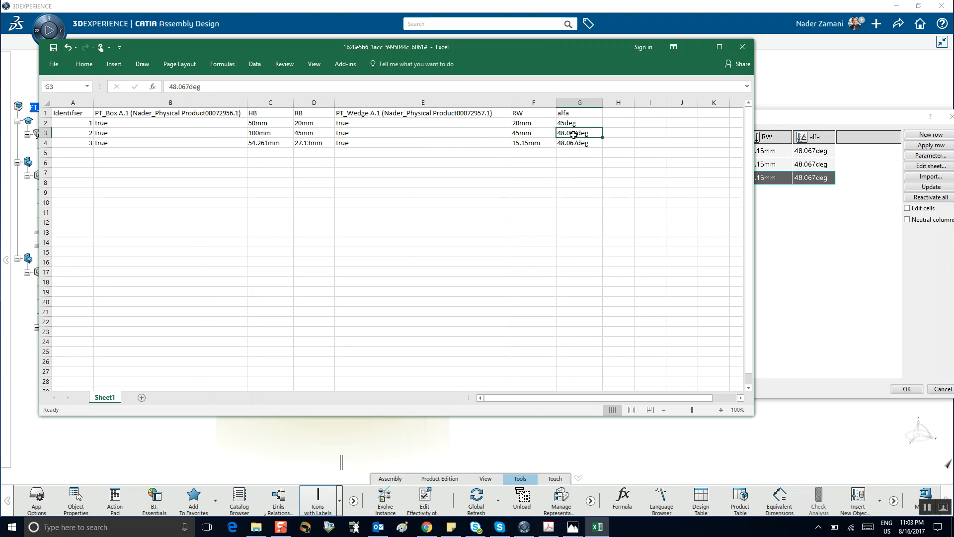
type("20deg")
left_click(522, 173)
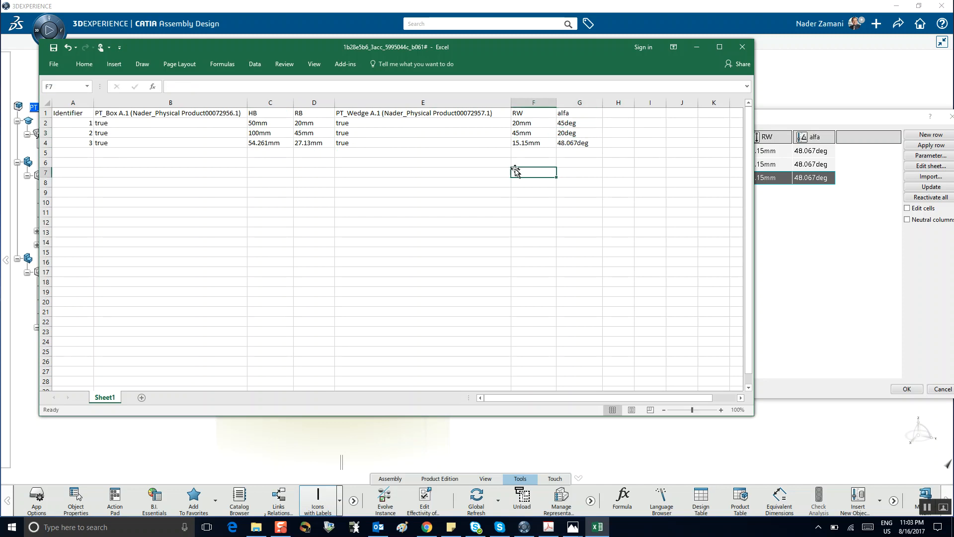
Step: Set the PT_Box parameters for identifier 3 to HB 20mm and RB 5mm
left_click(145, 143)
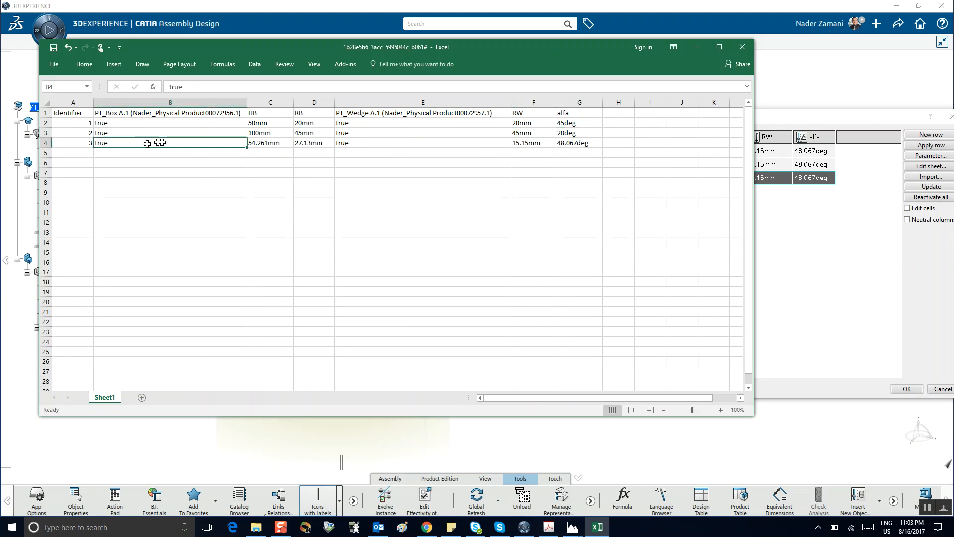
left_click(264, 141)
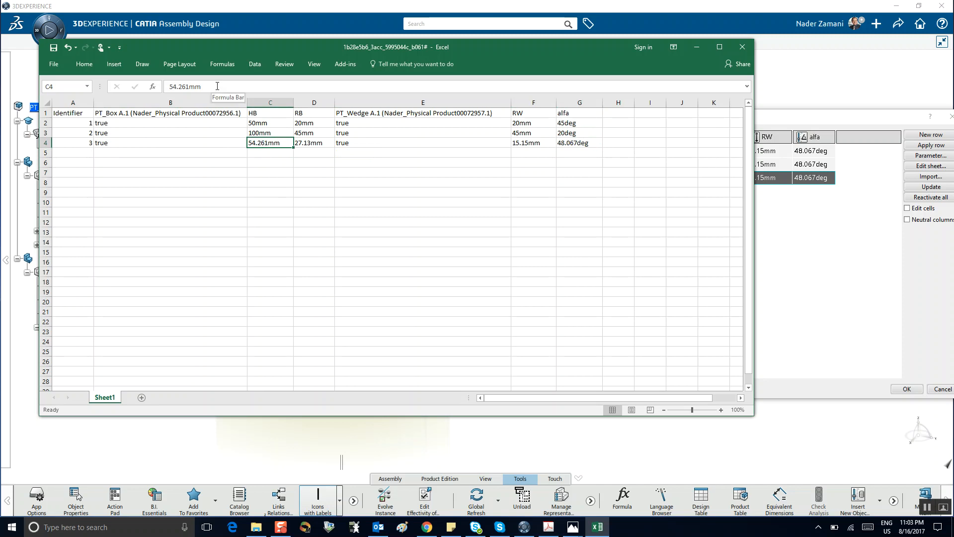
left_click_drag(203, 87, 156, 82)
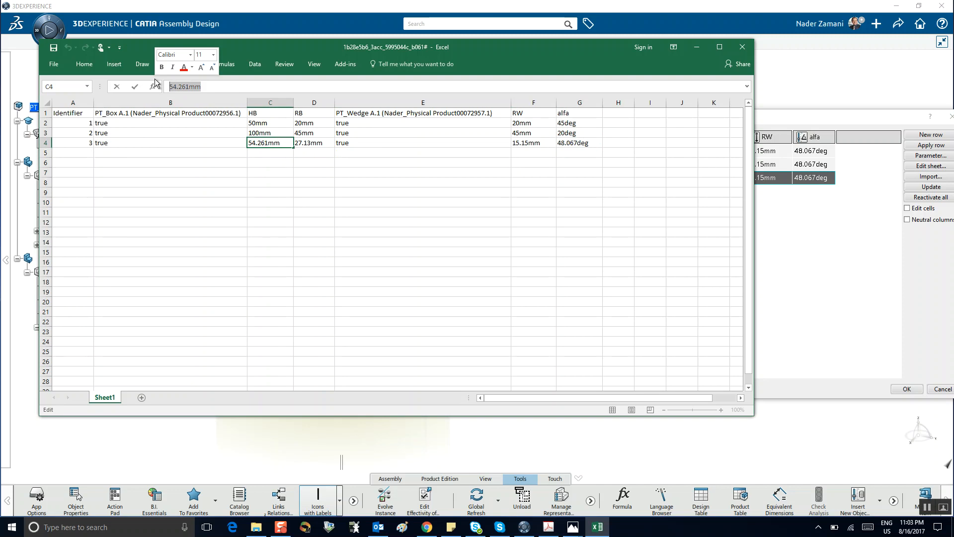
type("20")
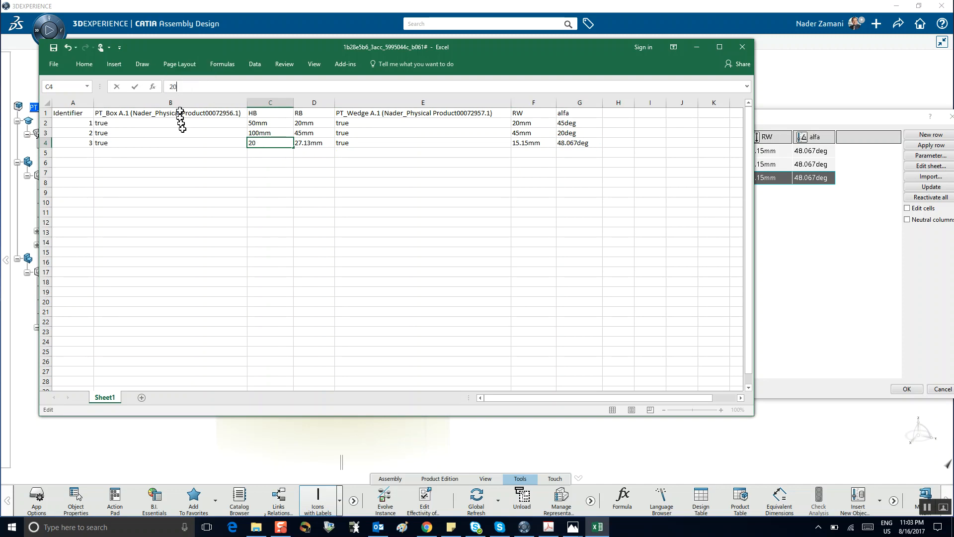
left_click(301, 144)
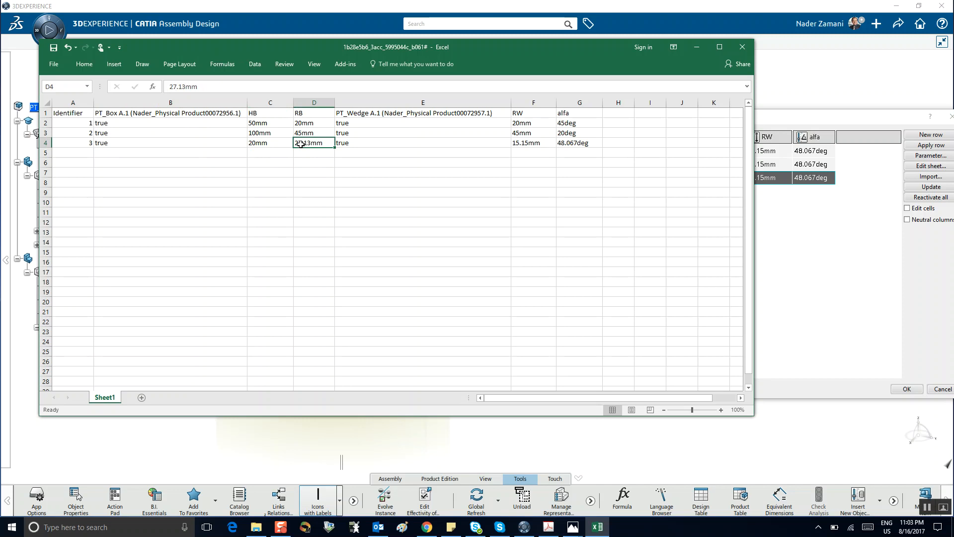
type("5mm")
Step: Set the PT_Wedge parameters for identifier 3 to RW 5mm and alfa 90deg
left_click(532, 143)
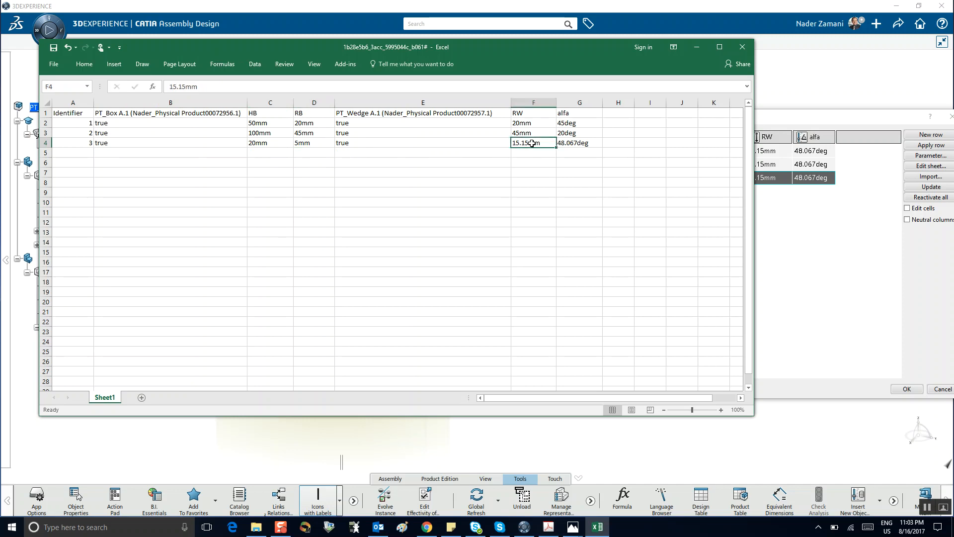
type("5mm")
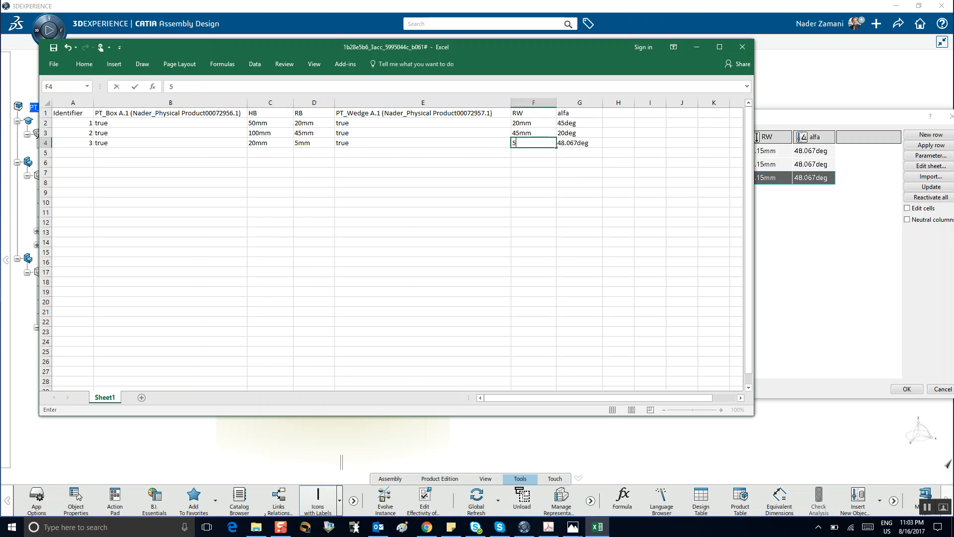
left_click(567, 143)
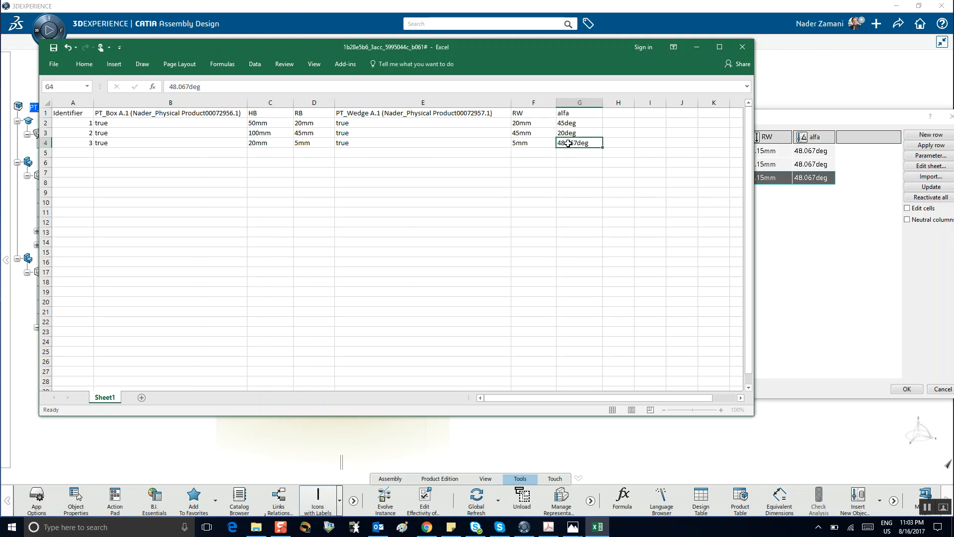
type("90deg")
left_click(529, 192)
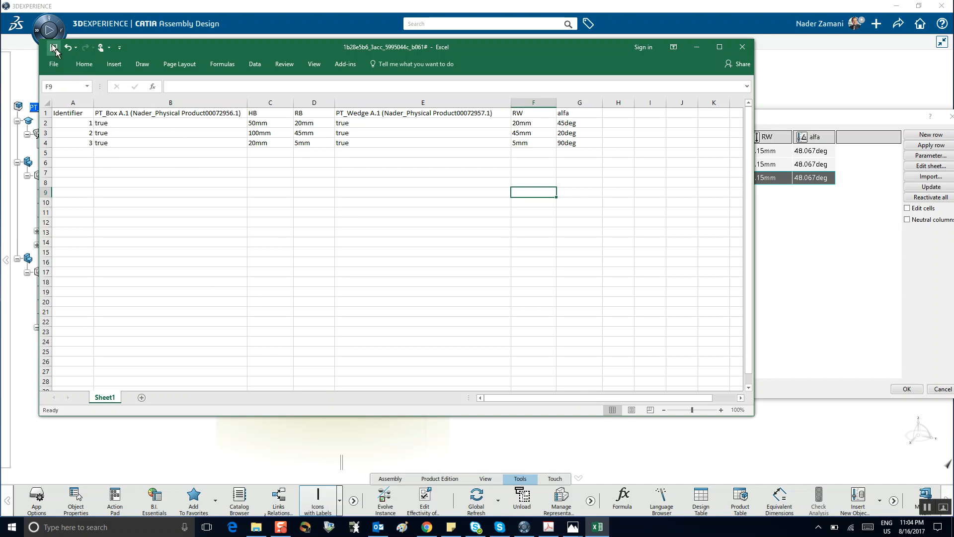
Step: Save and close the sheet, then narrow both product columns in the CATIA product table and select row 2
left_click(743, 47)
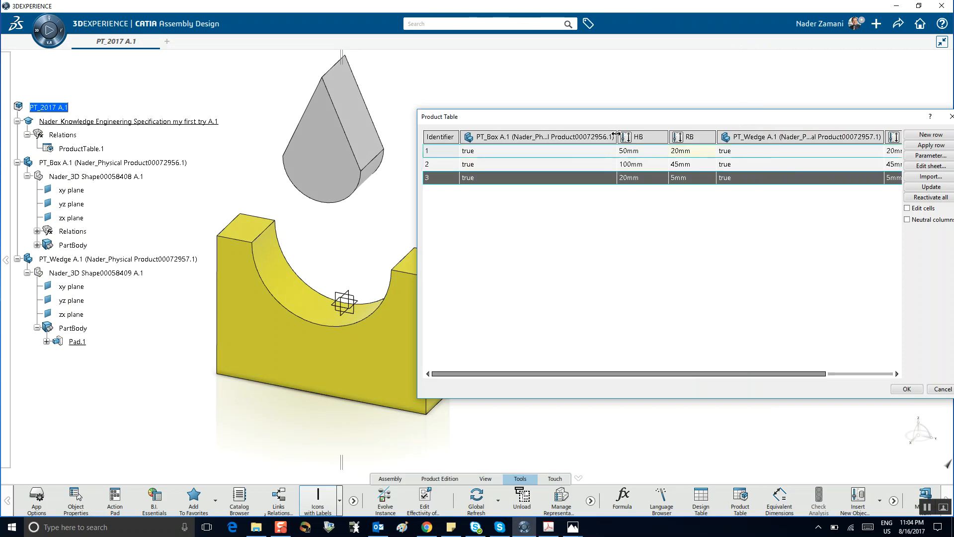
left_click_drag(582, 138, 549, 138)
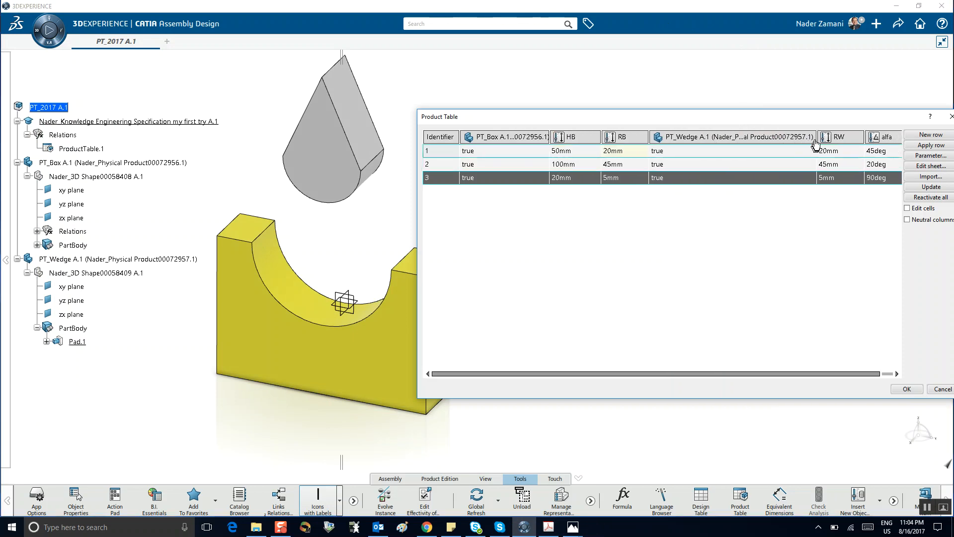
left_click_drag(817, 134, 737, 135)
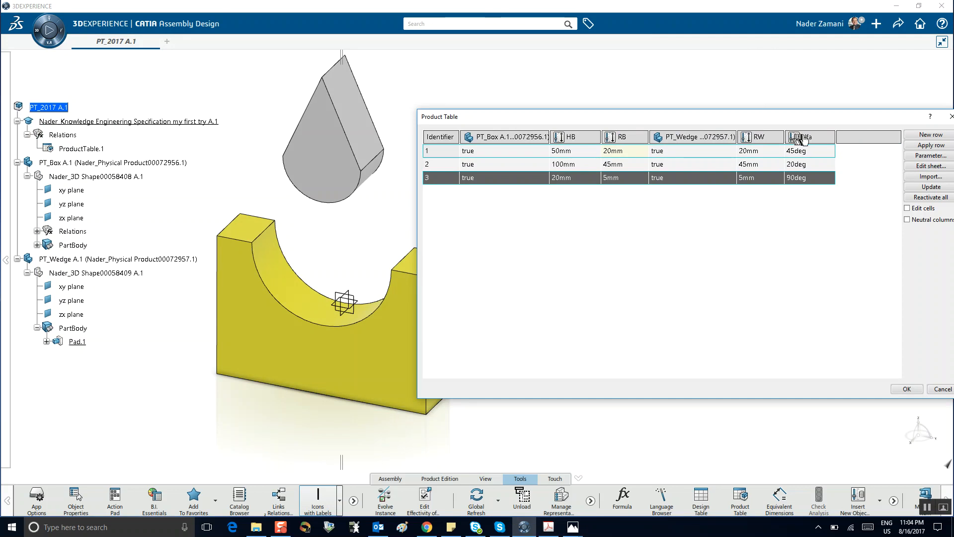
left_click(565, 165)
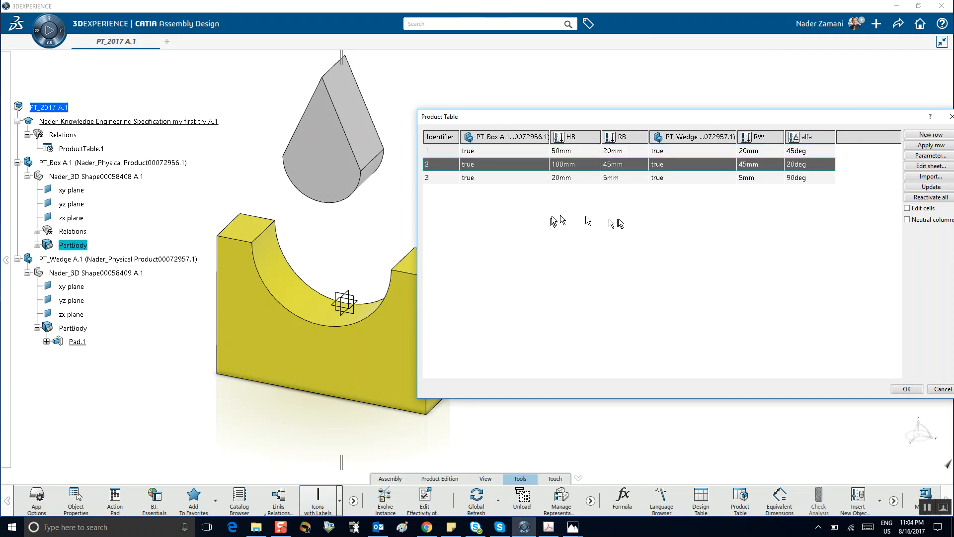
Step: Move the product table clear of the model, apply the identifier 1 configuration and update the assembly
left_click_drag(687, 119, 655, 113)
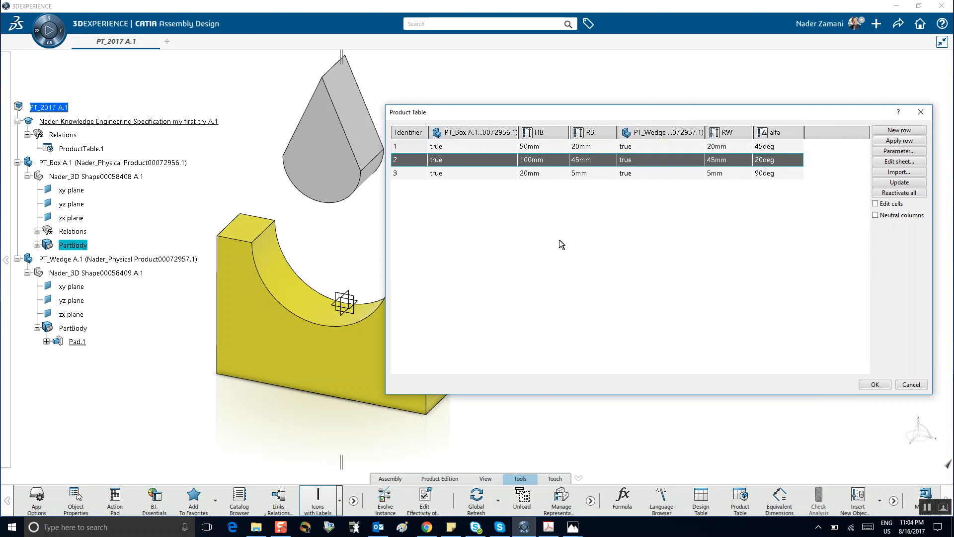
left_click_drag(553, 113, 565, 82)
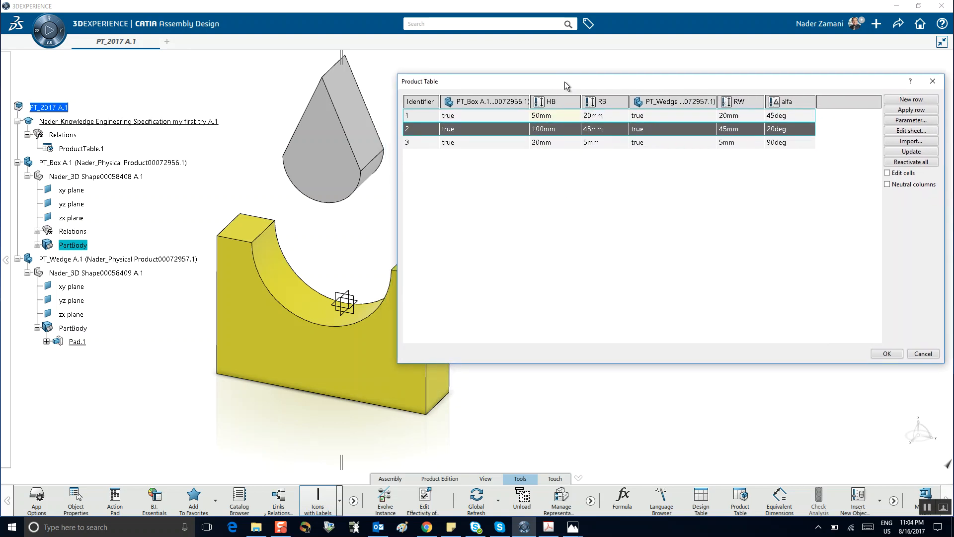
left_click(425, 117)
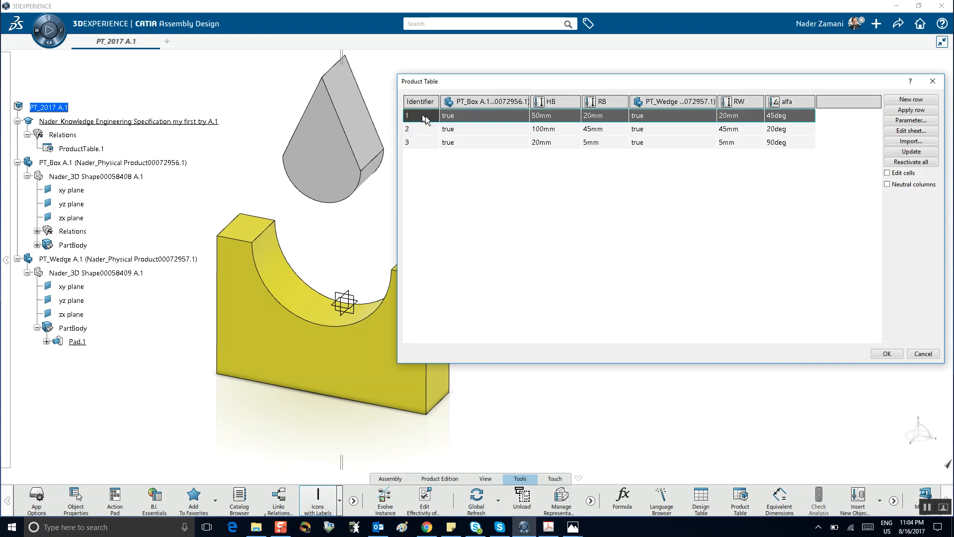
left_click(903, 111)
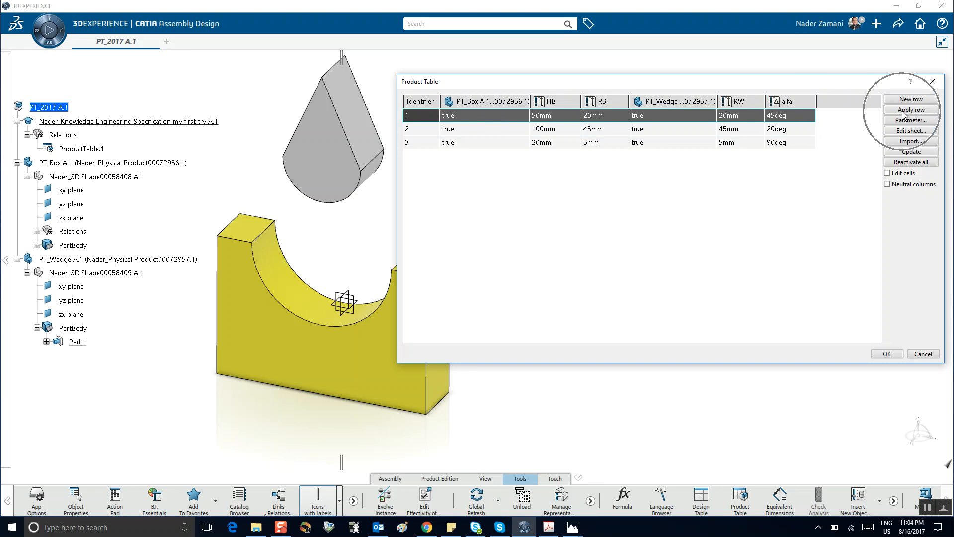
left_click(911, 151)
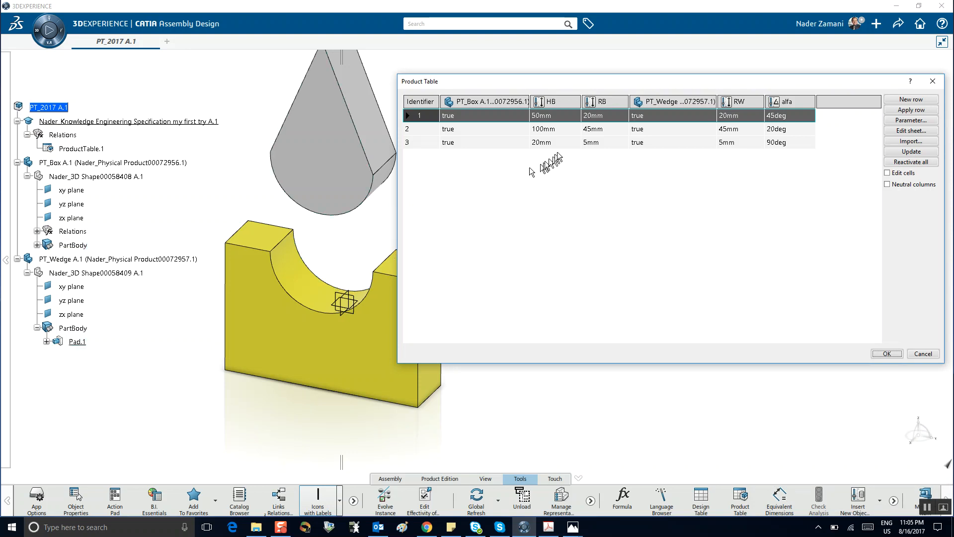
Step: Apply the identifier 2 configuration from the product table, update the assembly and inspect the resulting parts
left_click(429, 130)
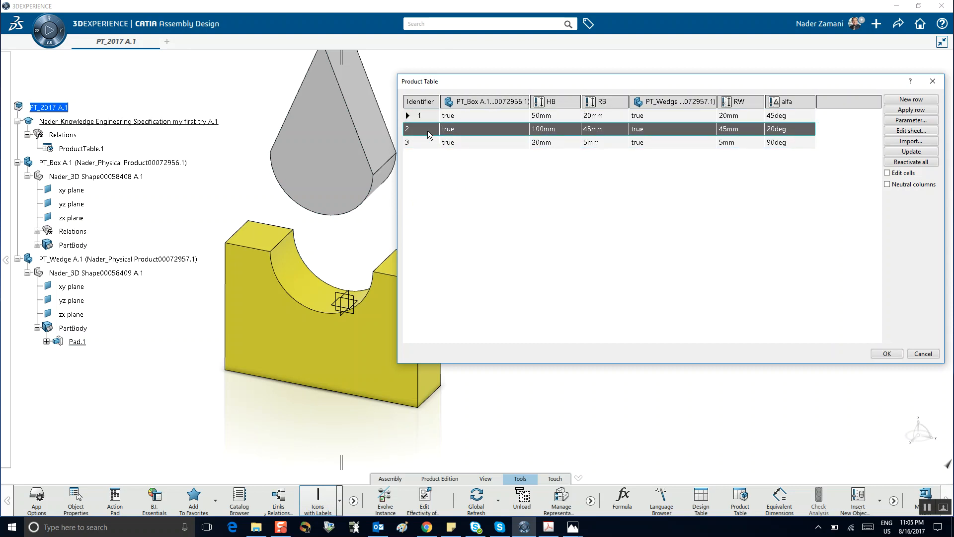
left_click(912, 111)
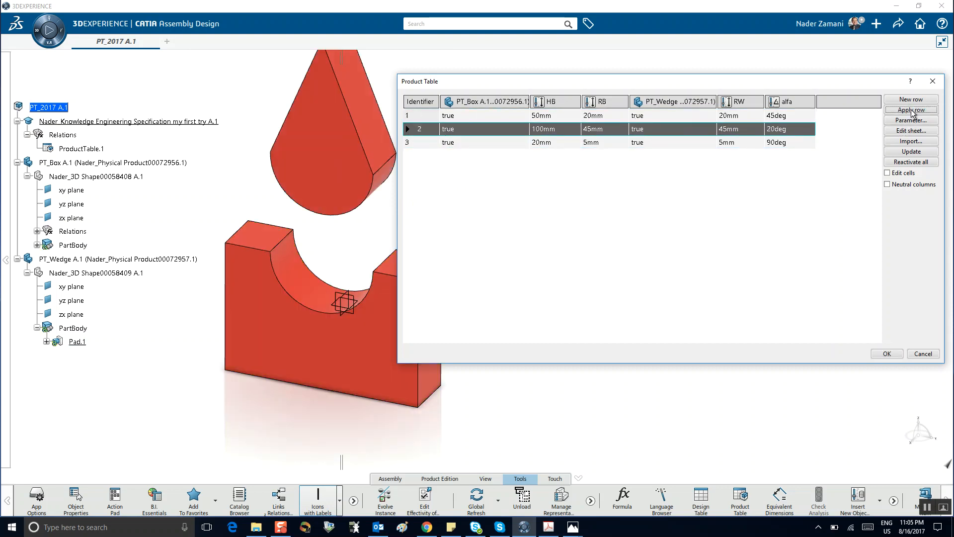
left_click(912, 151)
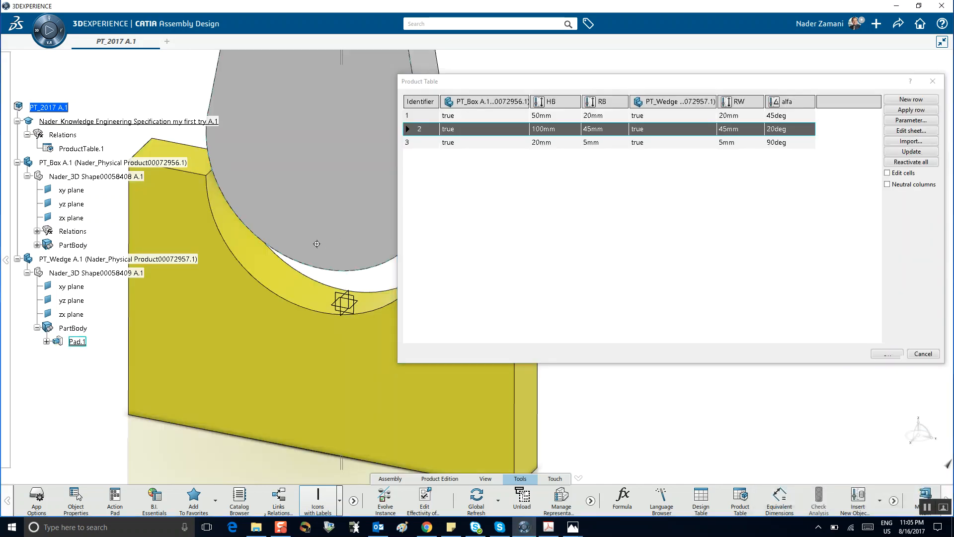
middle_click_drag(366, 234, 340, 175)
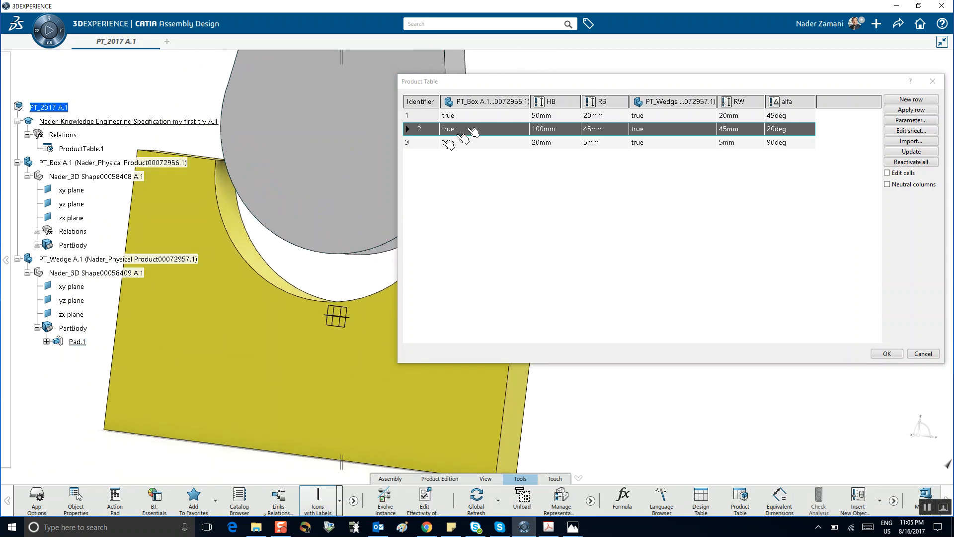
Step: Apply the identifier 3 configuration from the product table, update the assembly and inspect the resulting parts
left_click(419, 143)
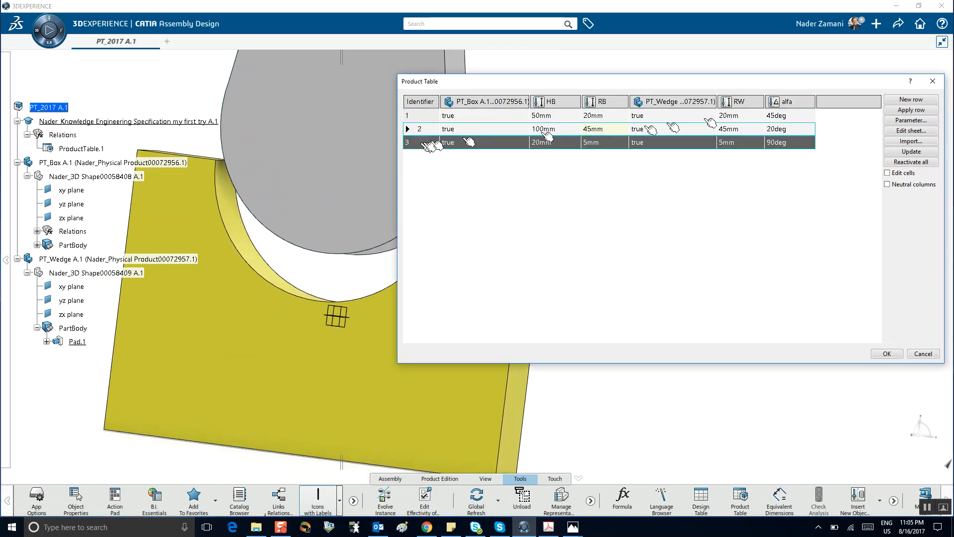
left_click(901, 111)
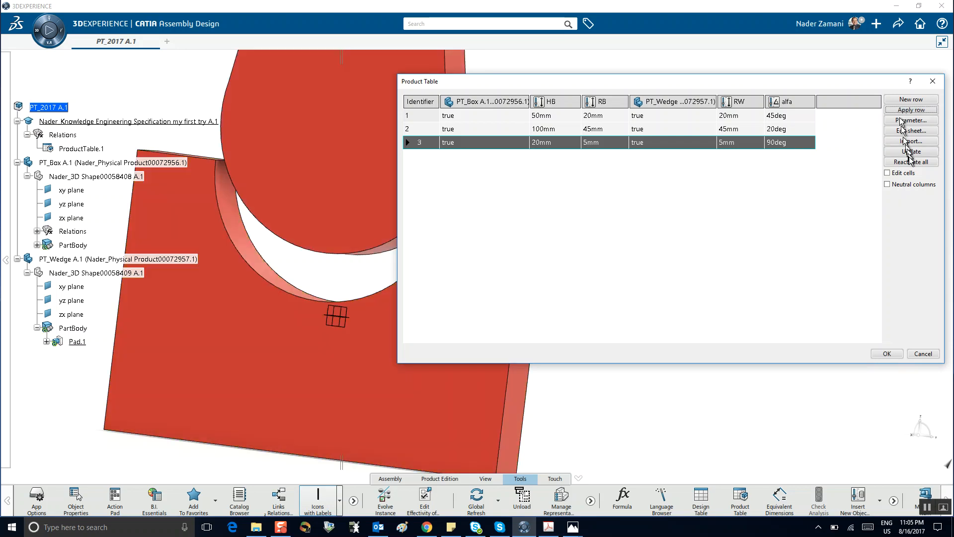
left_click(909, 151)
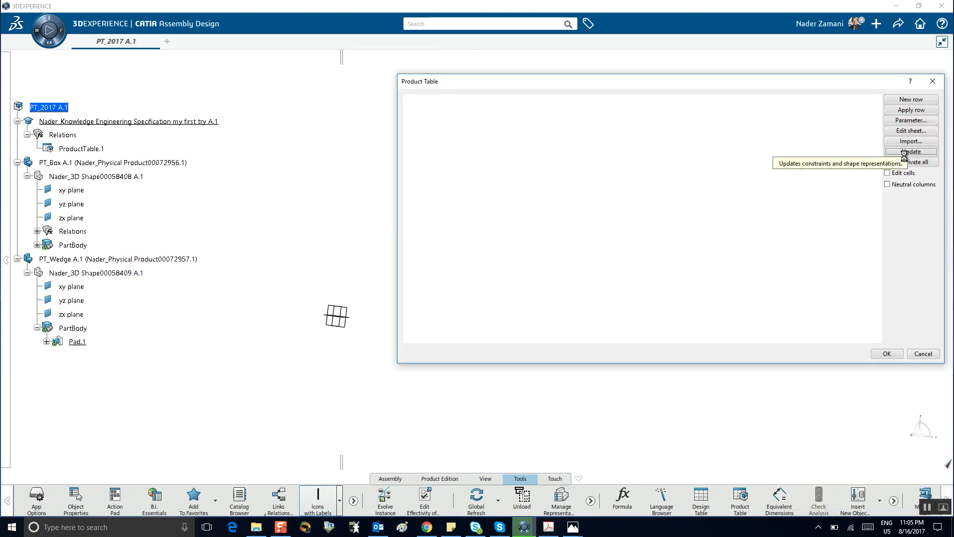
middle_click_drag(392, 156, 383, 206)
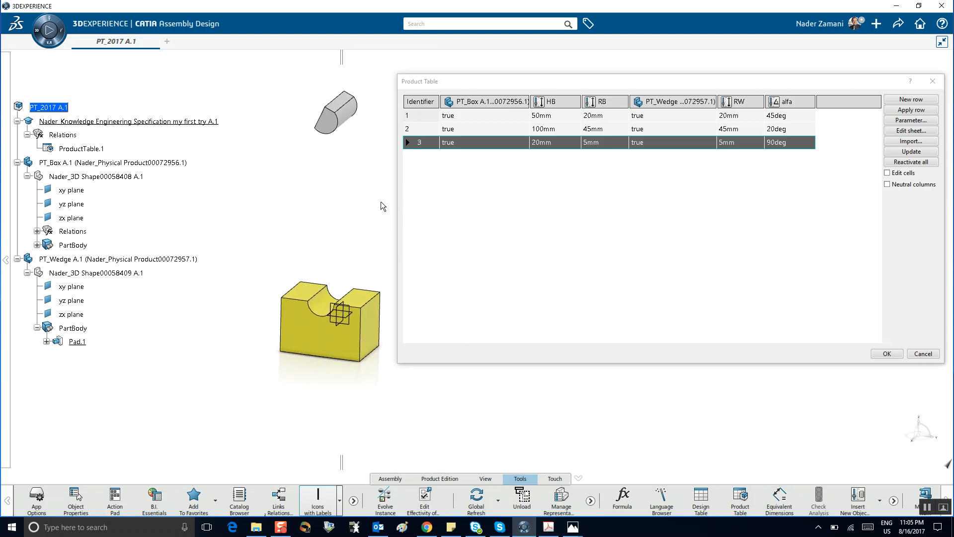
Step: Return the assembly to the identifier 1 configuration, update it and accept the product table
left_click(419, 118)
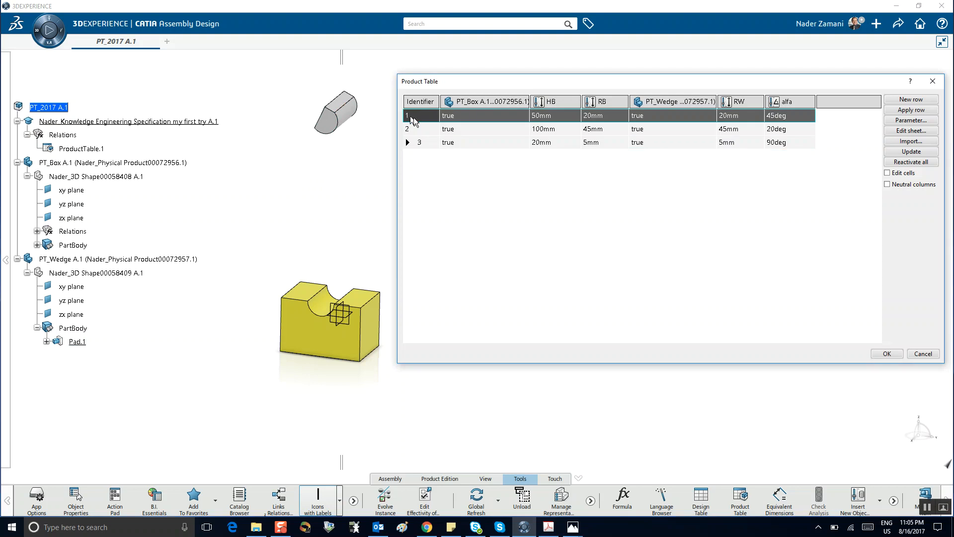
left_click(896, 112)
left_click(906, 152)
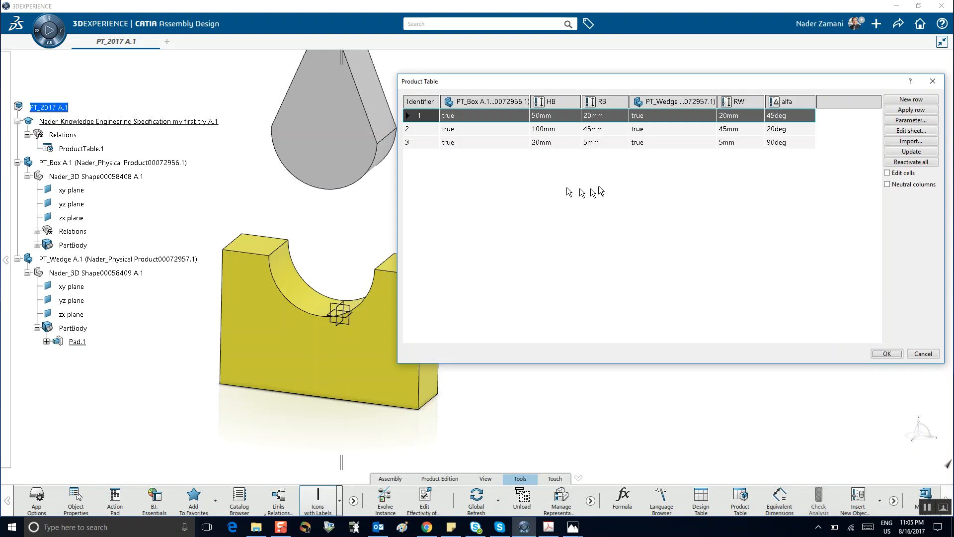
left_click(888, 354)
Step: Activate the PT_Wedge 3D shape and open Sketch.1 under its Pad.1 for editing
middle_click_drag(281, 219, 286, 228)
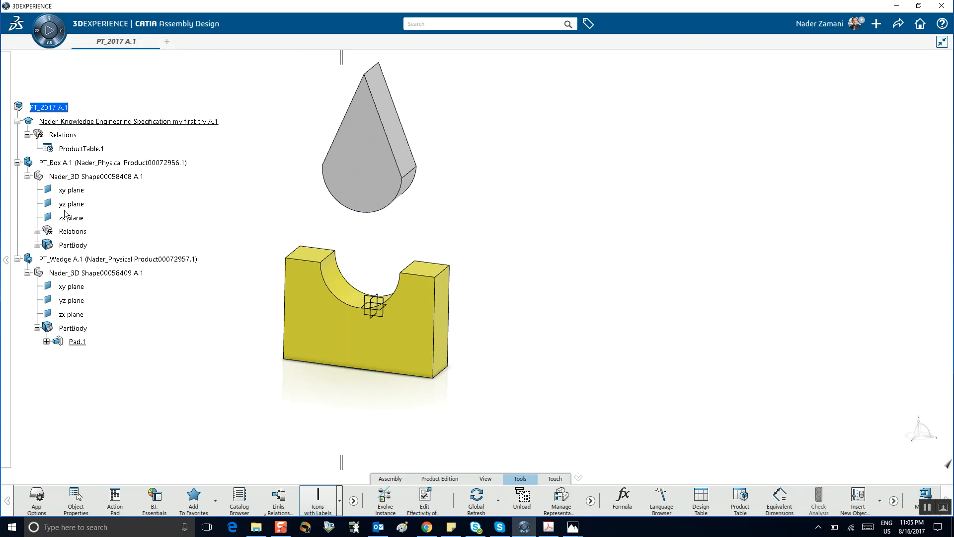
left_click(76, 274)
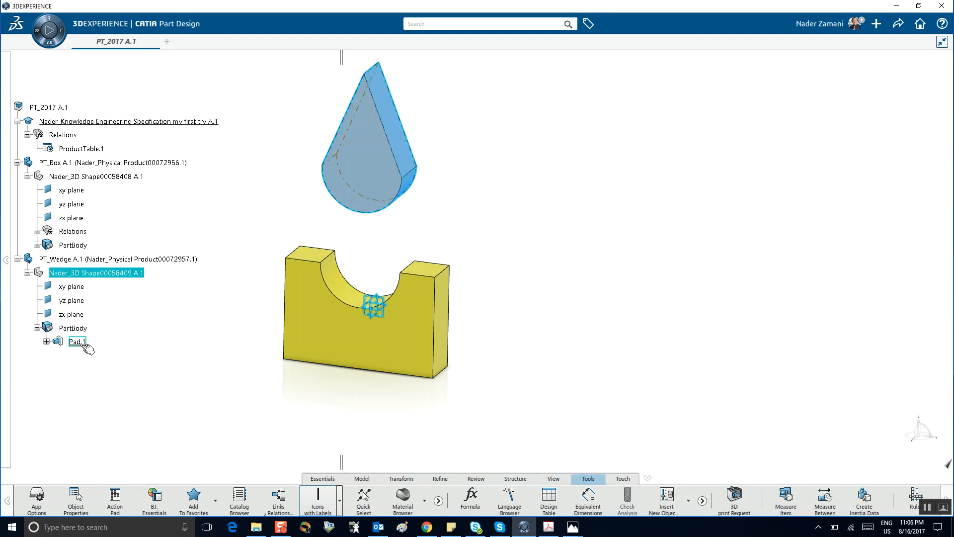
left_click(46, 341)
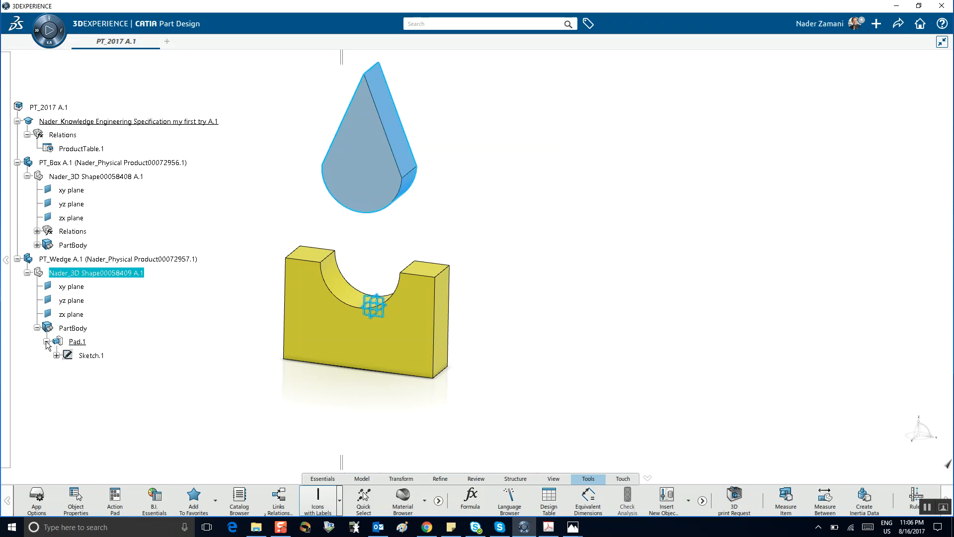
left_click(92, 355)
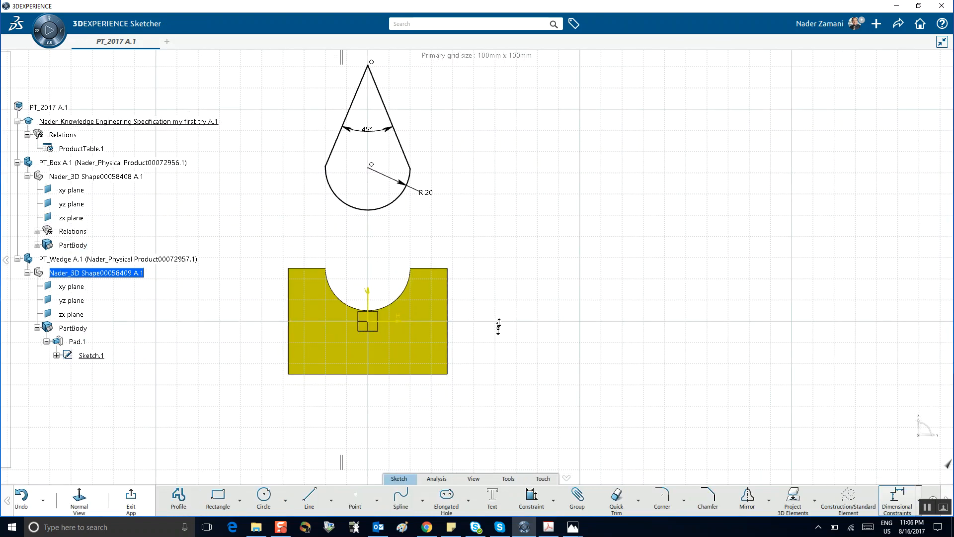
Step: Constrain the two endpoints of the wedge's arc with Symmetry about the vertical sketch axis
middle_click_drag(499, 323, 501, 313)
mouse_move(494, 261)
middle_mouse_down()
mouse_move(530, 365)
mouse_move(521, 328)
middle_mouse_up()
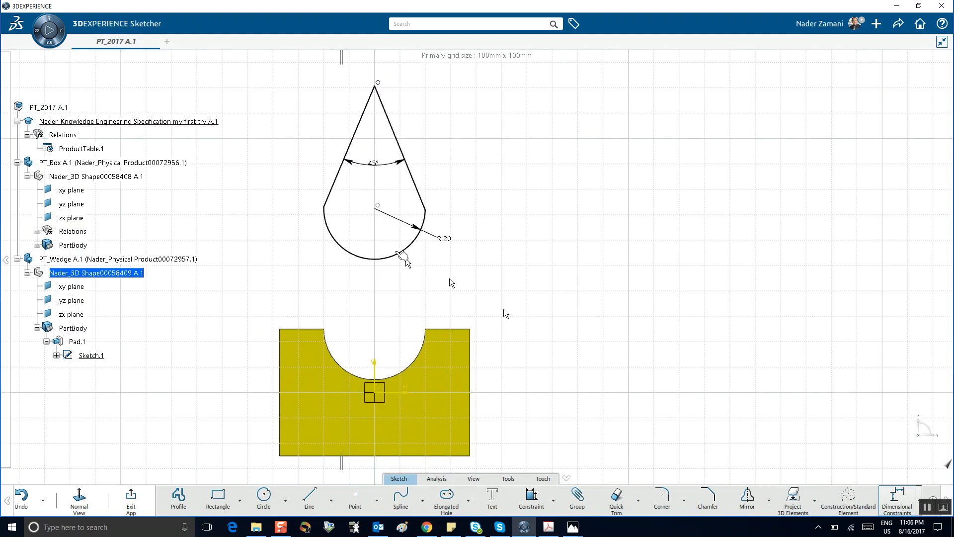
left_click(329, 211)
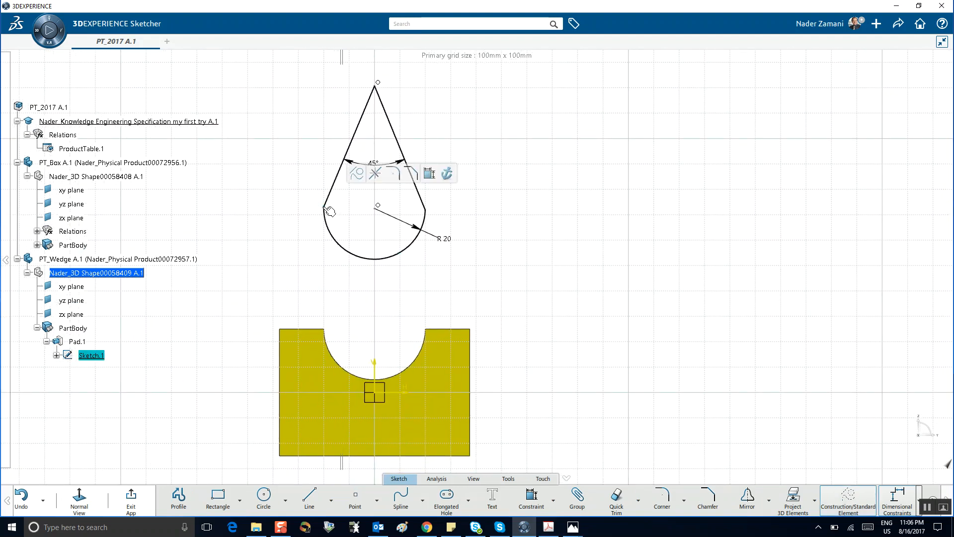
left_click(432, 214)
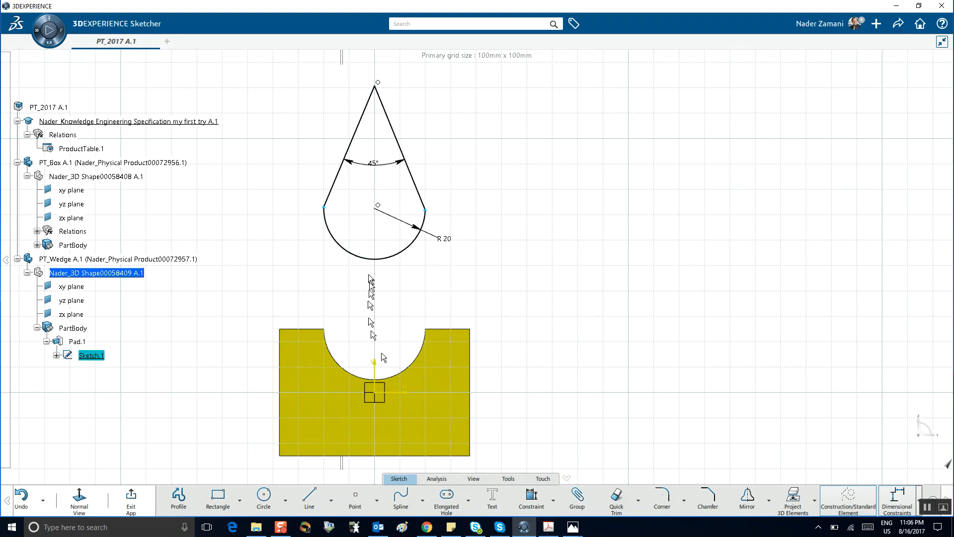
left_click(375, 363)
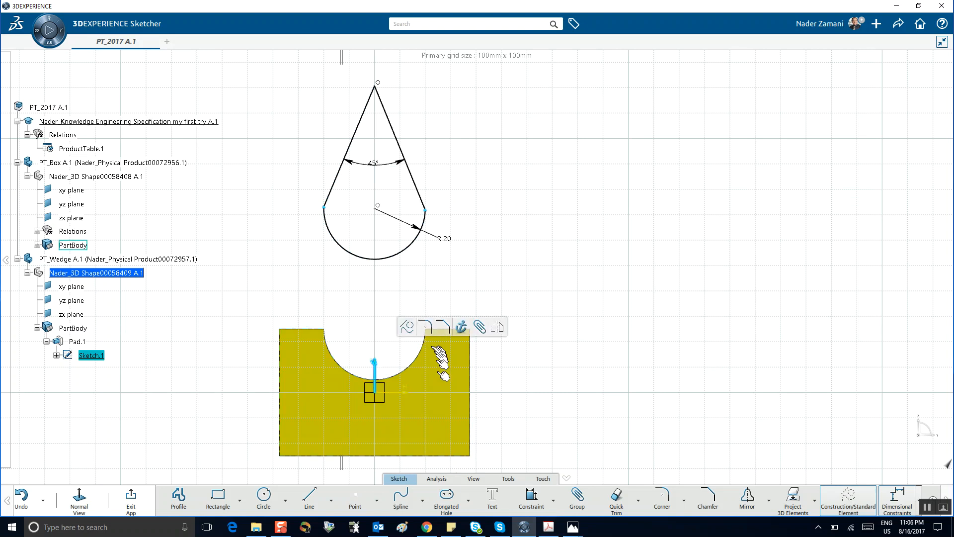
left_click(553, 503)
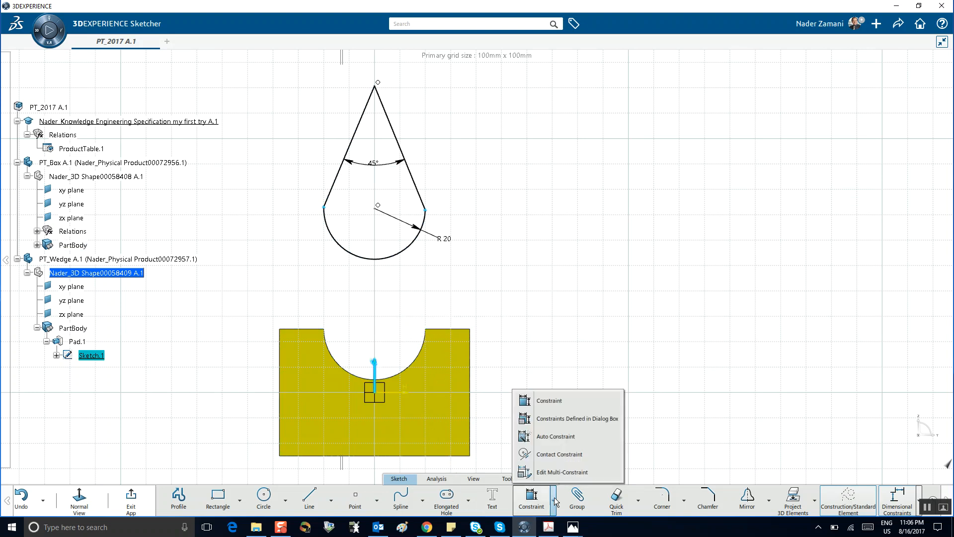
left_click(549, 421)
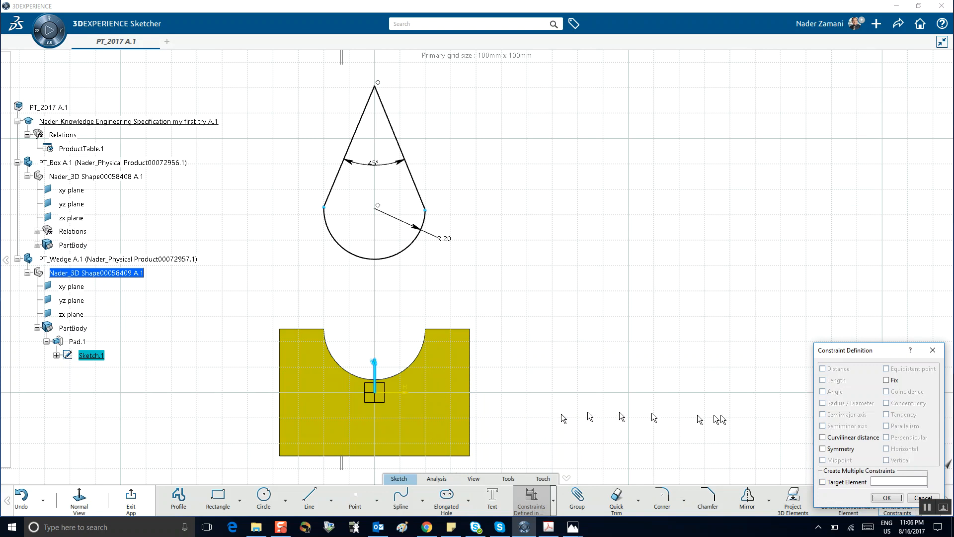
left_click(822, 450)
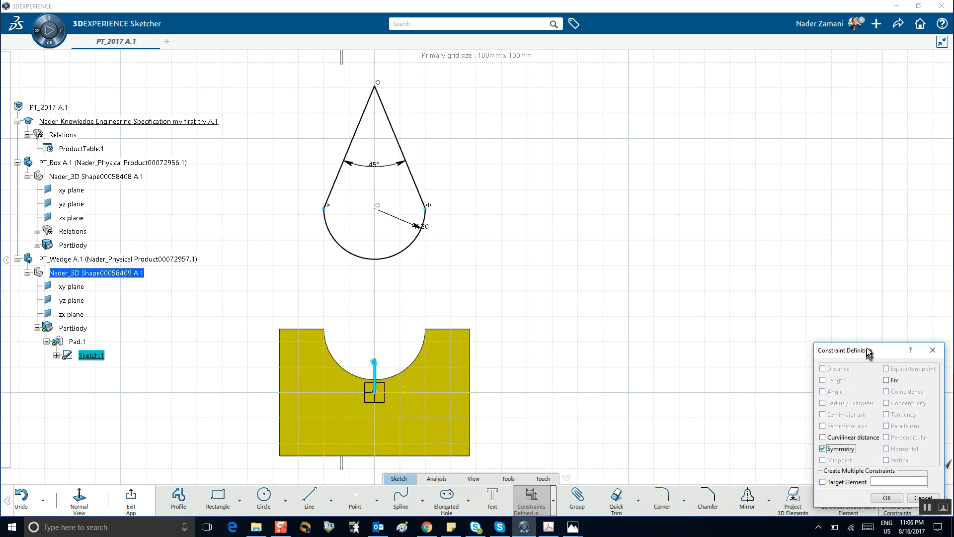
left_click_drag(869, 352, 765, 275)
left_click(782, 412)
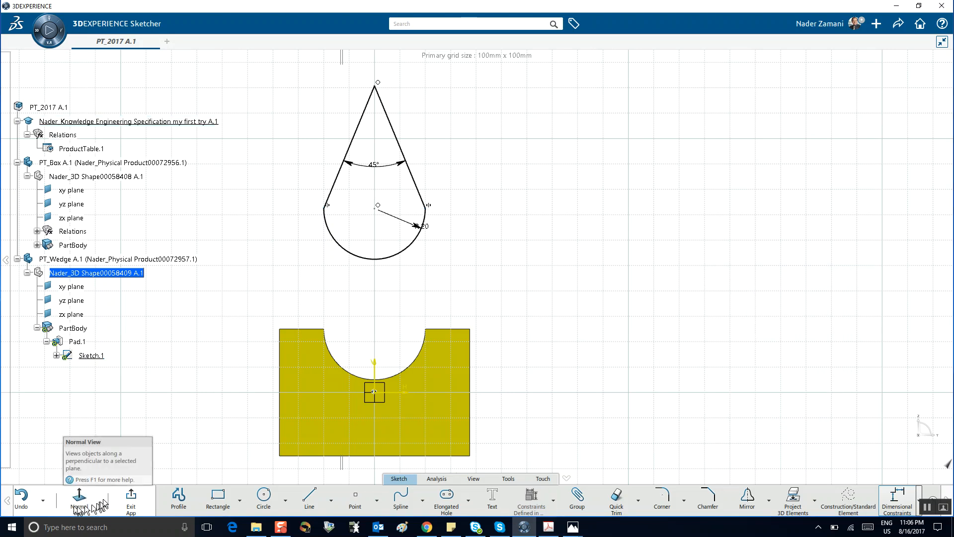
Step: Exit the wedge sketch and save the PT_2017 assembly
left_click(131, 498)
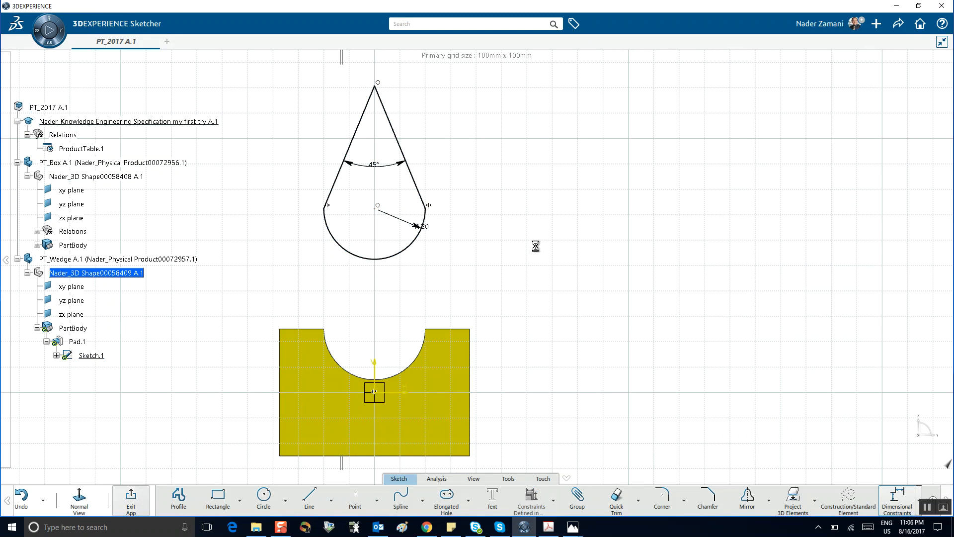
left_click(898, 25)
left_click(867, 39)
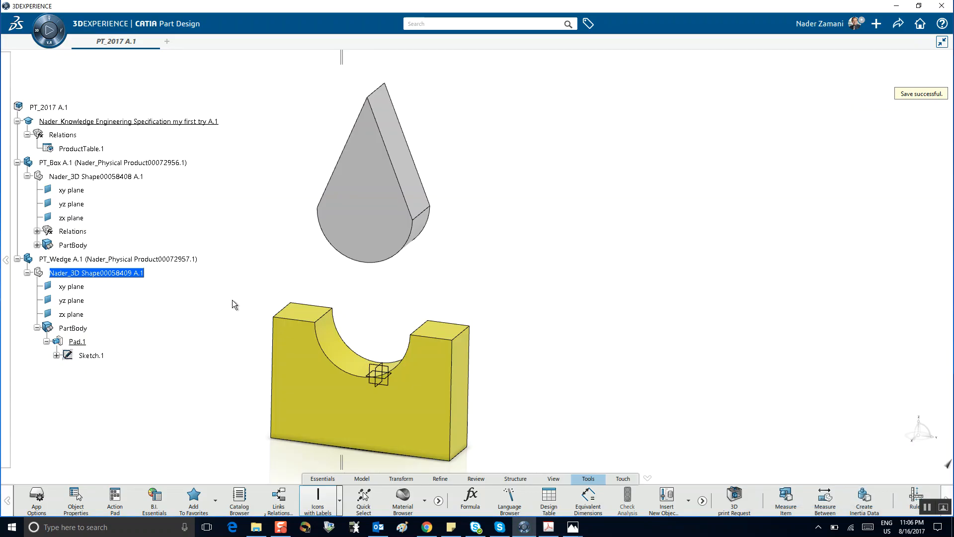
Step: Reopen ProductTable.1, narrow the PT_Box and PT_Wedge columns and move the table clear of the model
left_click(88, 148)
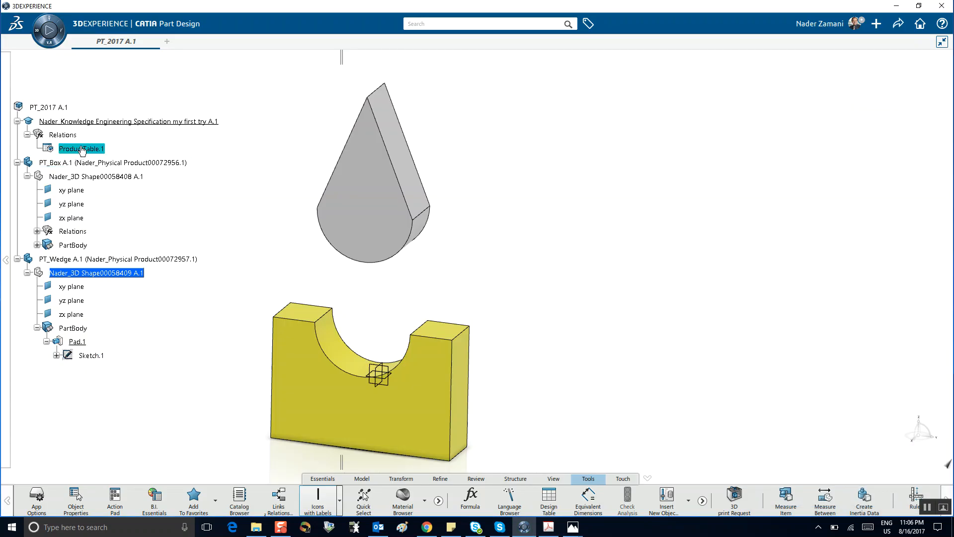
double_click(88, 149)
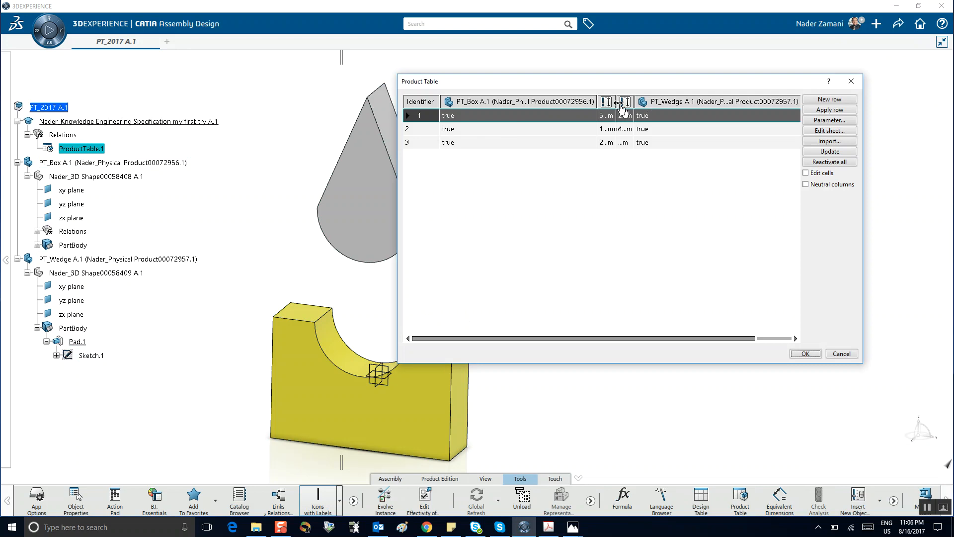
left_click_drag(597, 97, 515, 97)
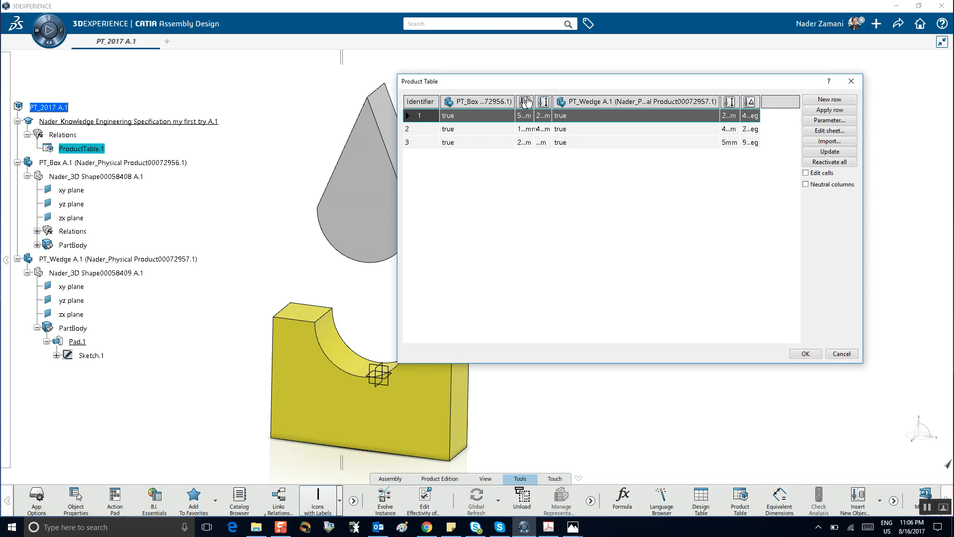
left_click_drag(720, 101, 663, 100)
left_click_drag(566, 77, 629, 70)
Step: Apply the identifier 2 configuration to the symmetry-constrained wedge and box, and update the assembly
left_click(508, 123)
left_click(893, 105)
left_click(892, 146)
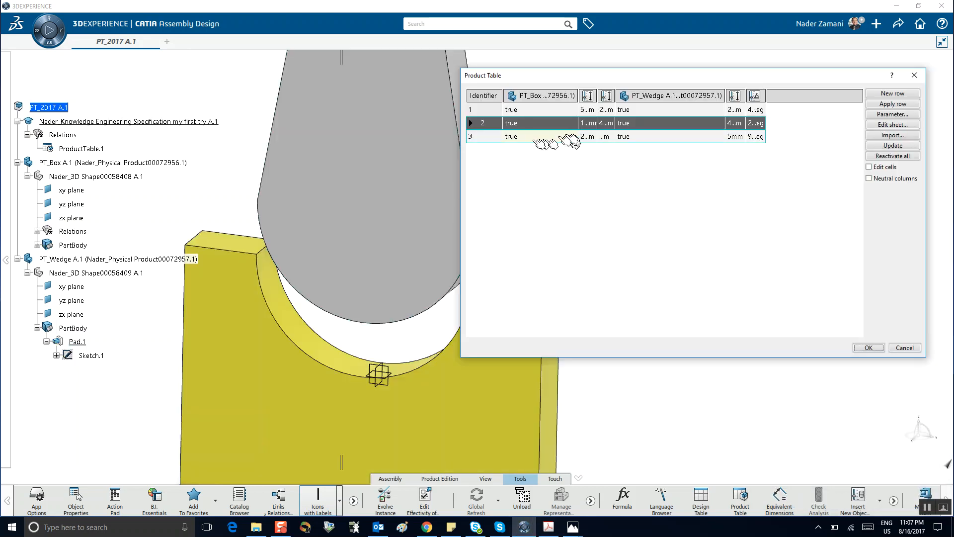
Step: Apply the identifier 3 configuration from the product table and update the assembly
left_click(476, 138)
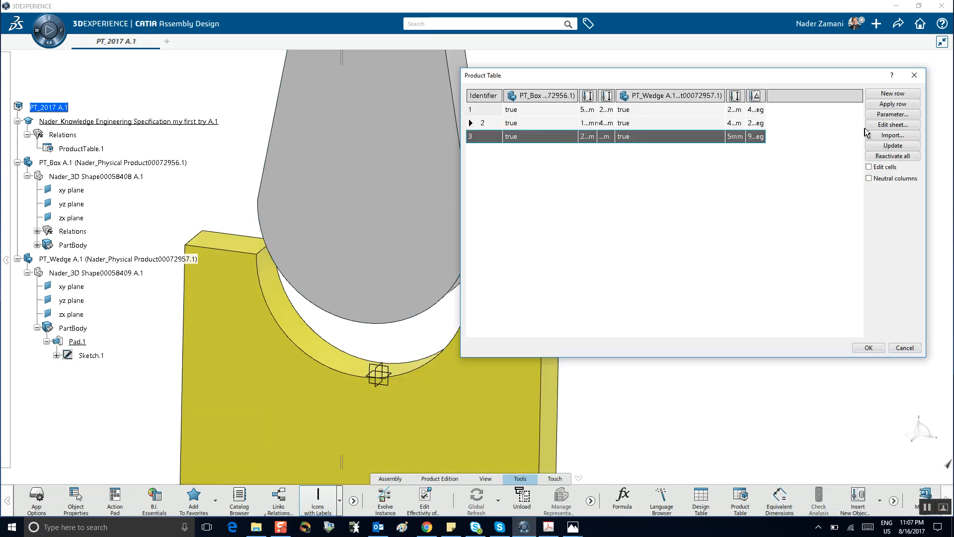
left_click(890, 105)
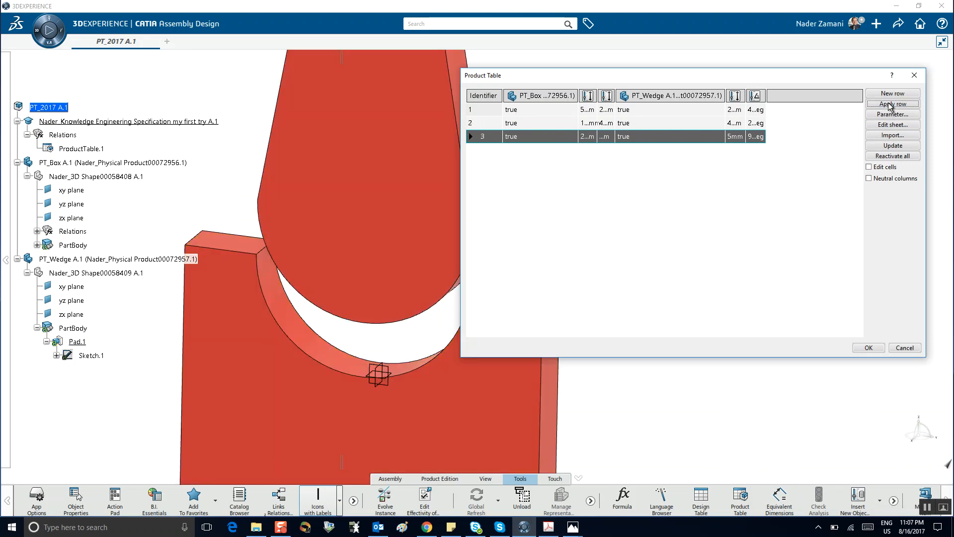
left_click(893, 146)
middle_click_drag(390, 241, 406, 212)
Step: Switch the assembly to the identifier 1 configuration and update it
left_click(554, 113)
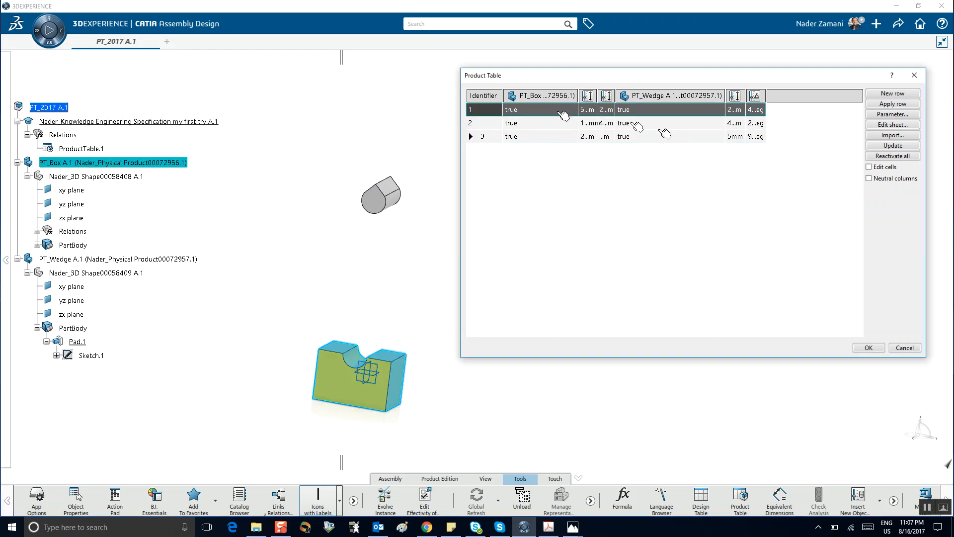
left_click(880, 104)
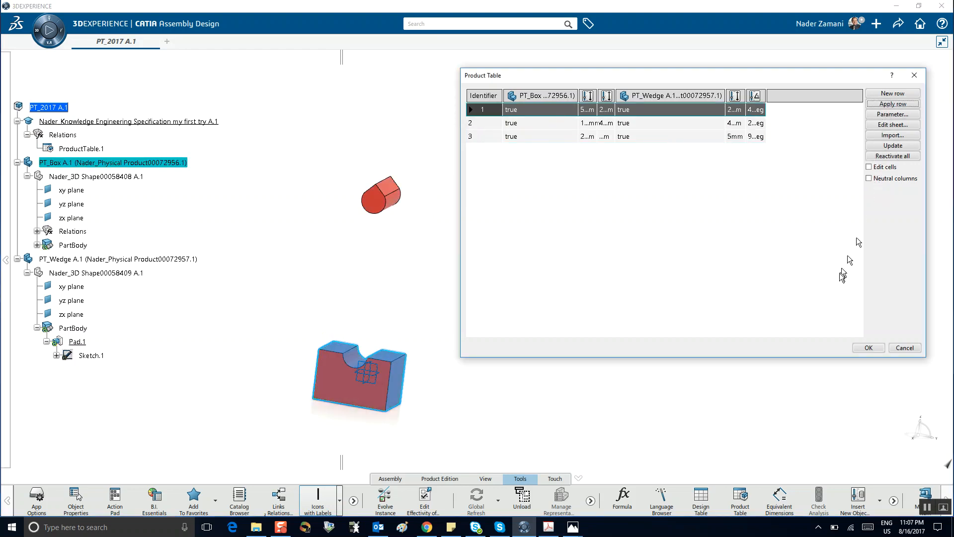
left_click(890, 146)
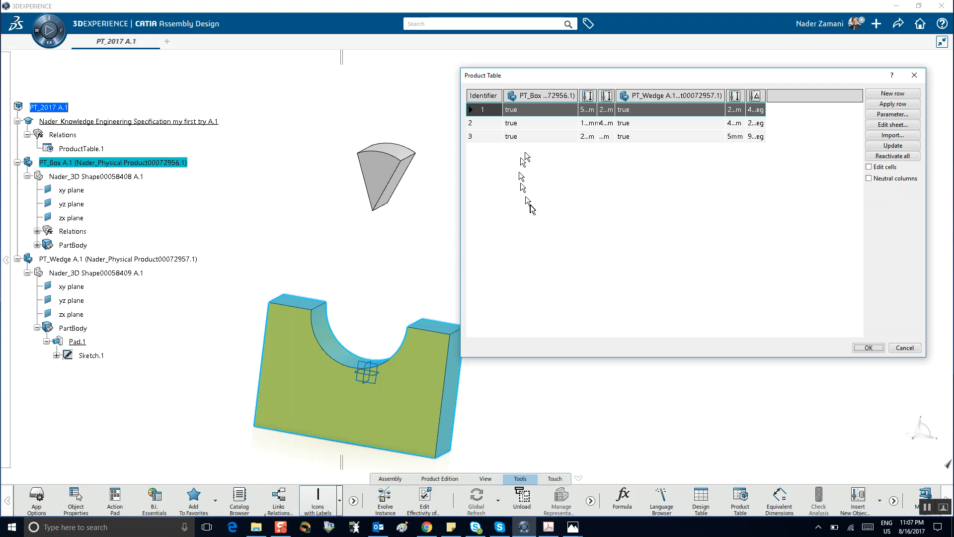
Step: Apply the identifier 2 configuration to the box and wedge, and update the assembly
left_click(516, 142)
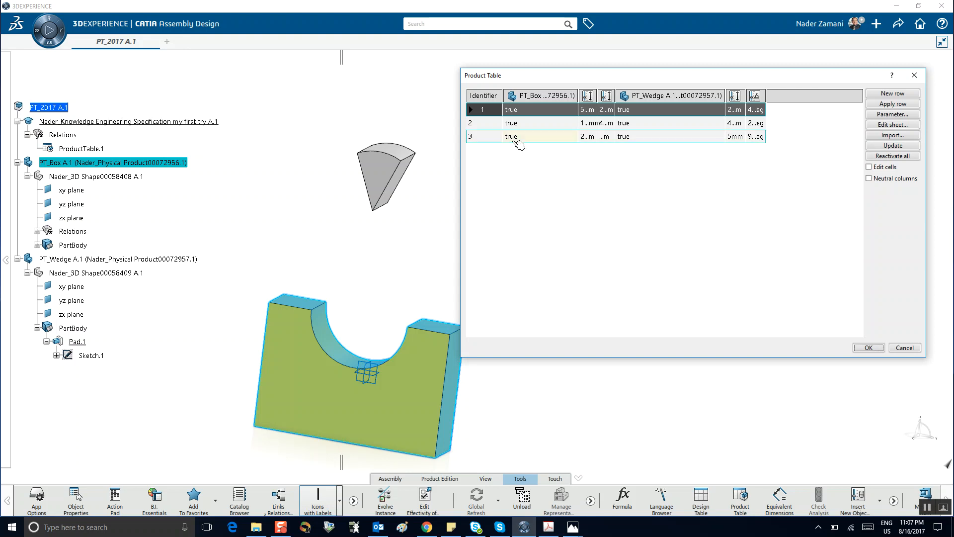
left_click(520, 128)
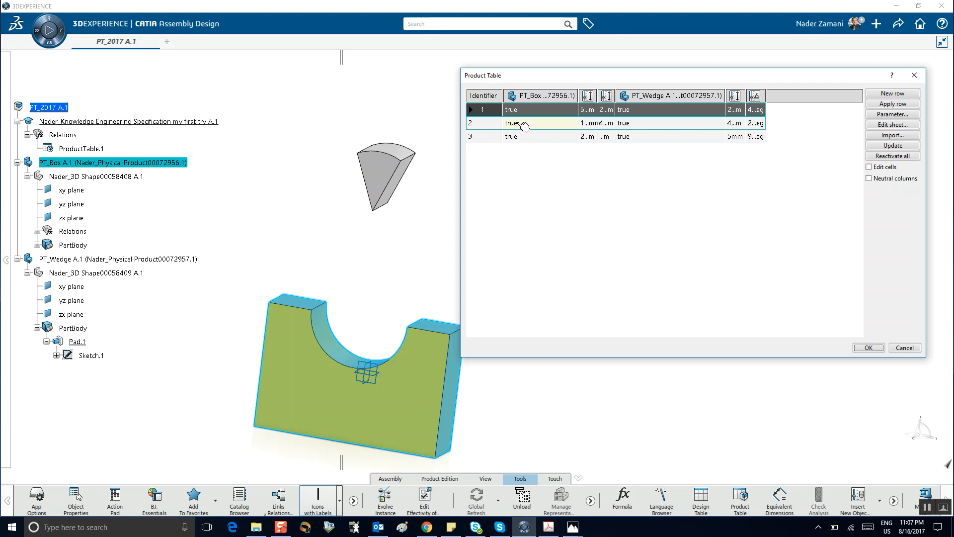
left_click(519, 124)
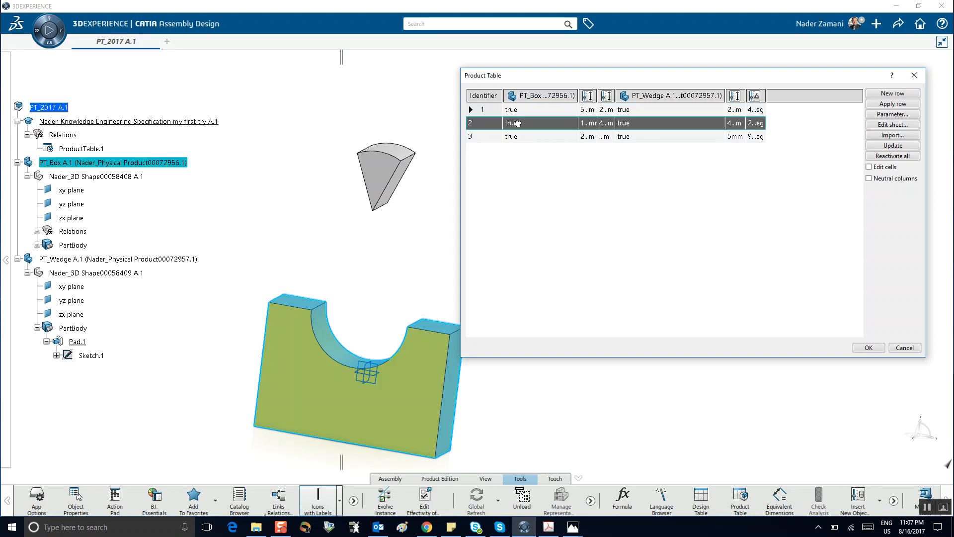
left_click(890, 104)
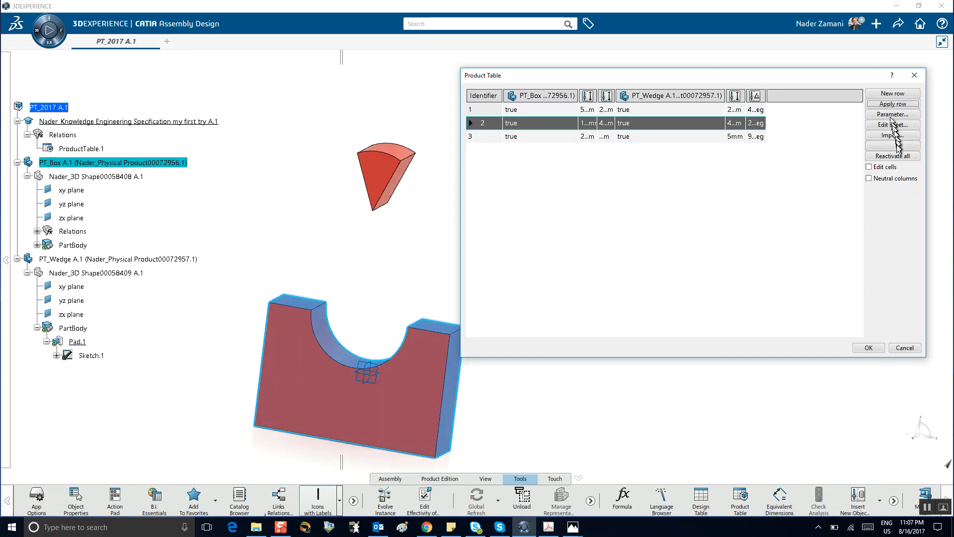
left_click(891, 146)
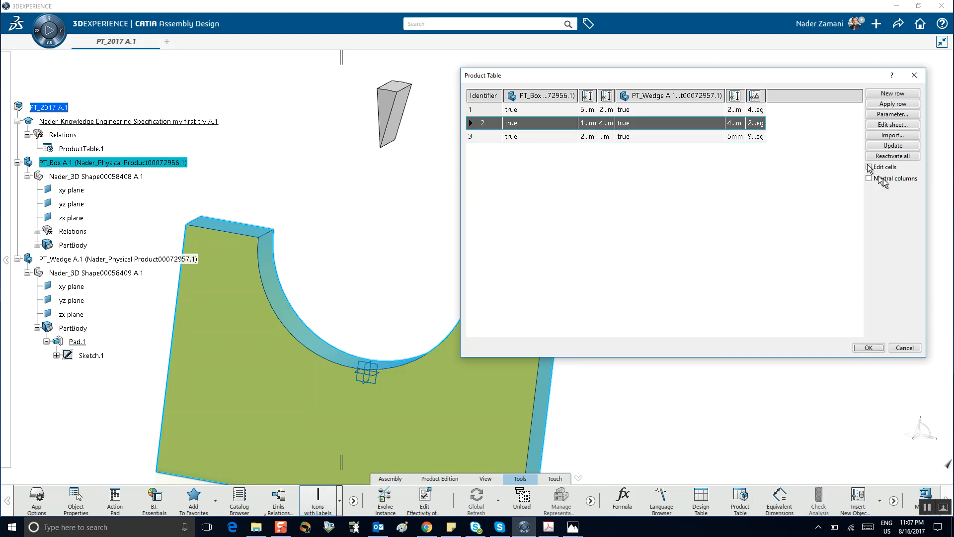
Step: Restore the identifier 1 configuration, update the assembly and accept the product table
left_click(526, 110)
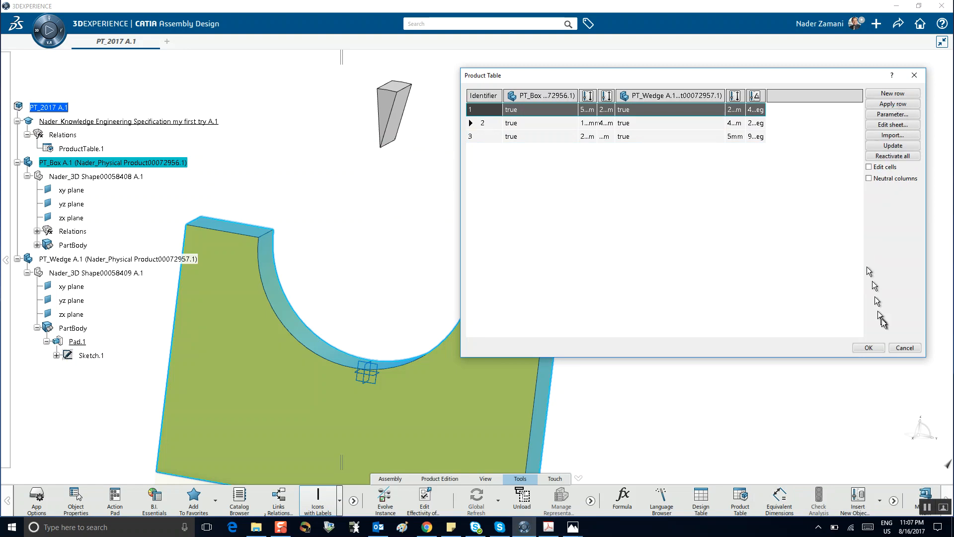
left_click(889, 104)
left_click(887, 146)
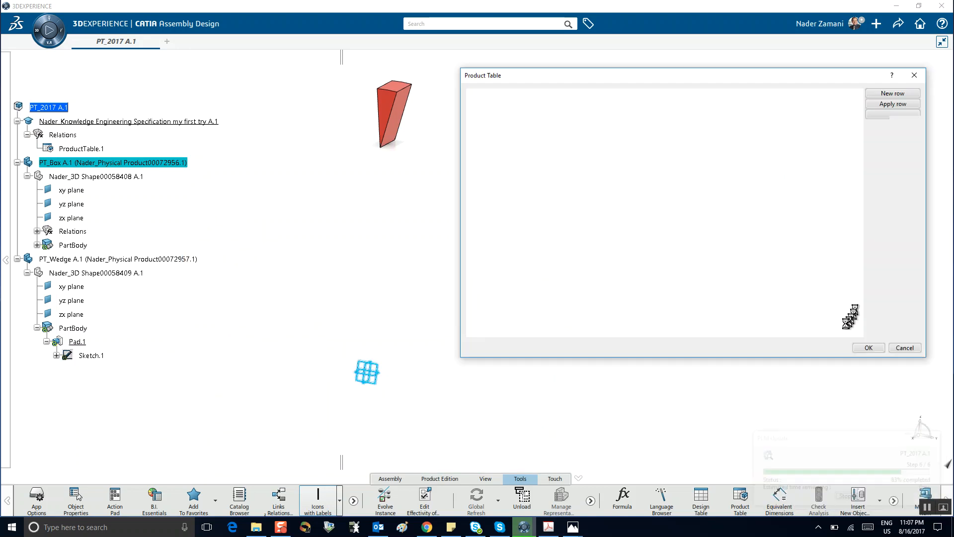
left_click(870, 347)
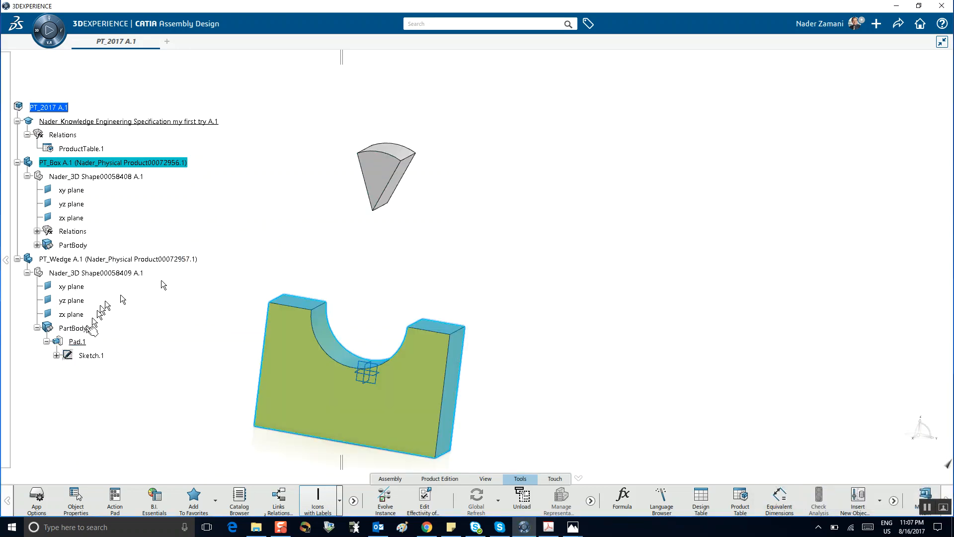
Step: Edit the wedge's Sketch.1, moving its geometry so the R 20 arc forms a rounded head above the 45° vertex, and exit the sketch
left_click(92, 356)
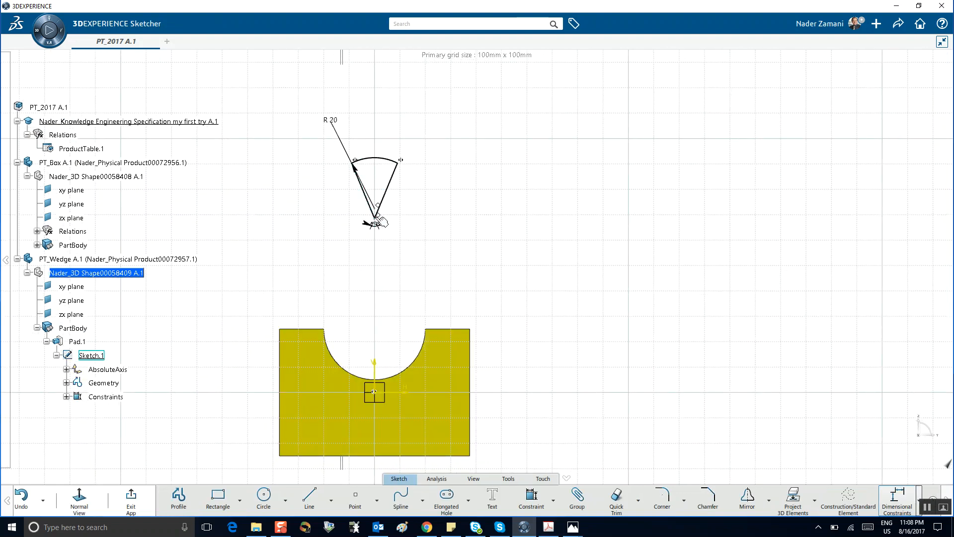
mouse_move(382, 221)
left_mouse_down()
mouse_move(382, 180)
mouse_move(385, 232)
left_mouse_up()
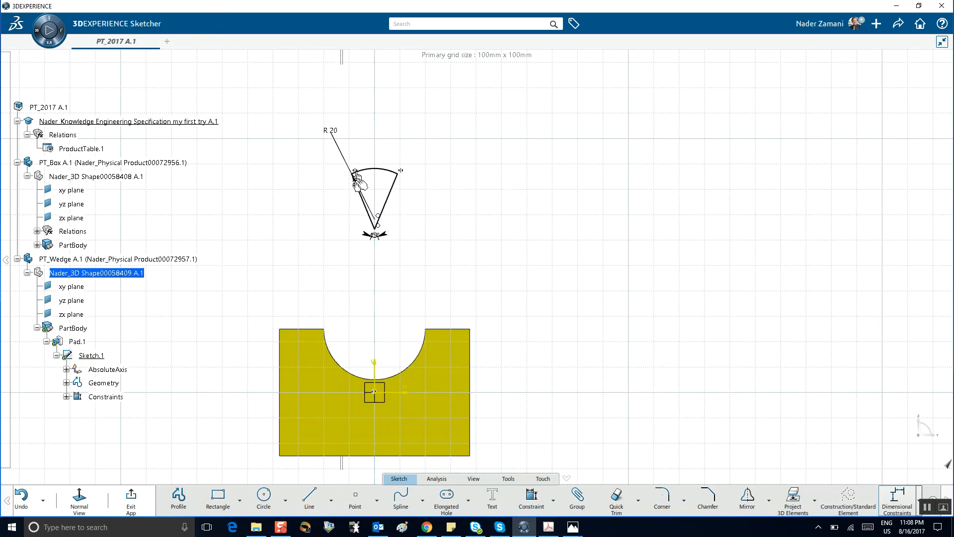
mouse_move(336, 130)
left_mouse_down()
mouse_move(372, 138)
mouse_move(380, 169)
mouse_move(344, 144)
mouse_move(341, 153)
mouse_move(358, 179)
mouse_move(357, 130)
mouse_move(382, 169)
mouse_move(390, 218)
mouse_move(418, 251)
mouse_move(435, 245)
mouse_move(436, 217)
mouse_move(423, 122)
left_mouse_up()
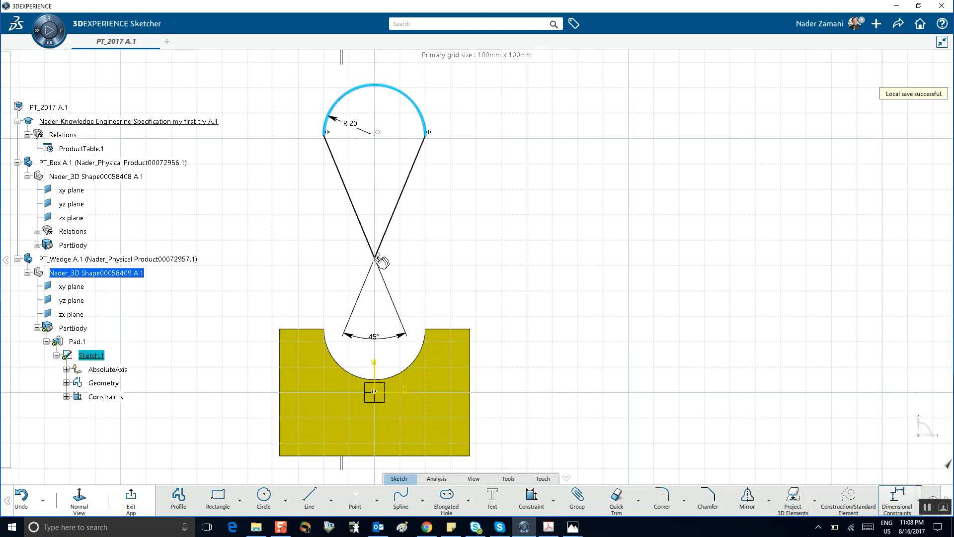
left_click_drag(378, 257, 384, 247)
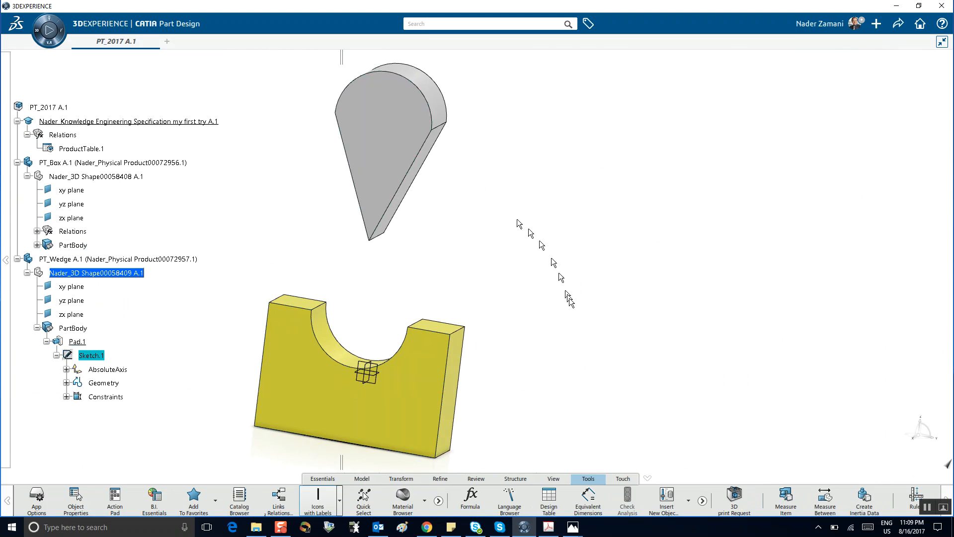
Step: Activate the PT_2017 root product and anchor the box part with a Fix engineering connection
left_click(49, 107)
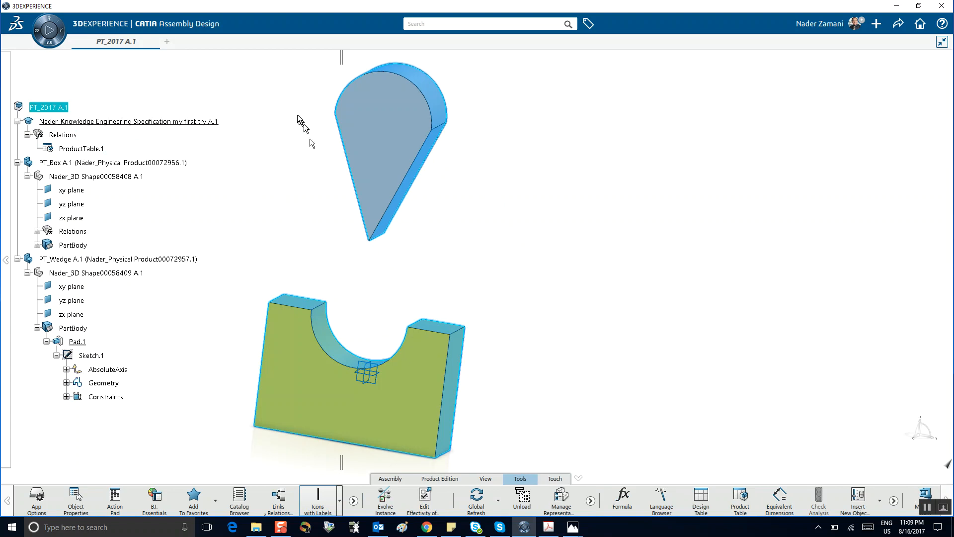
left_click(271, 203)
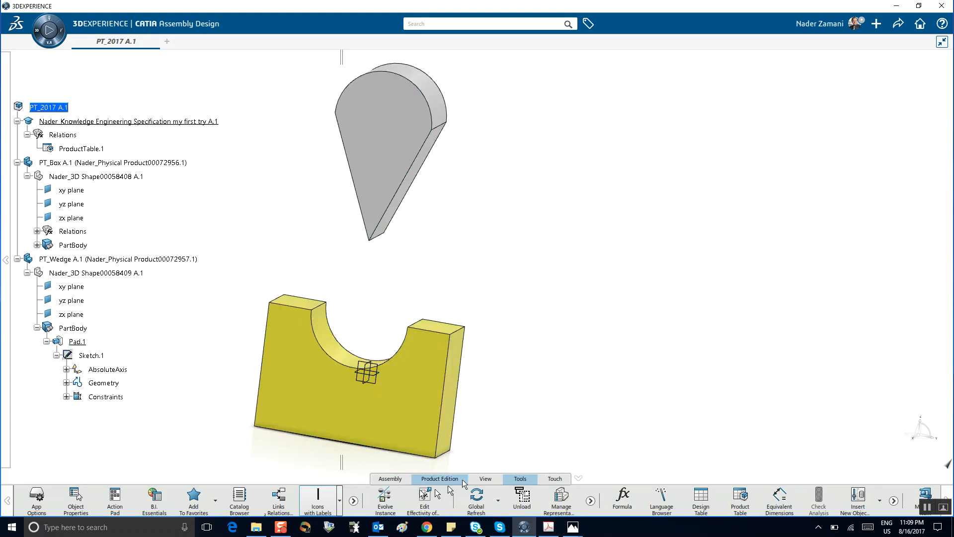
left_click(390, 480)
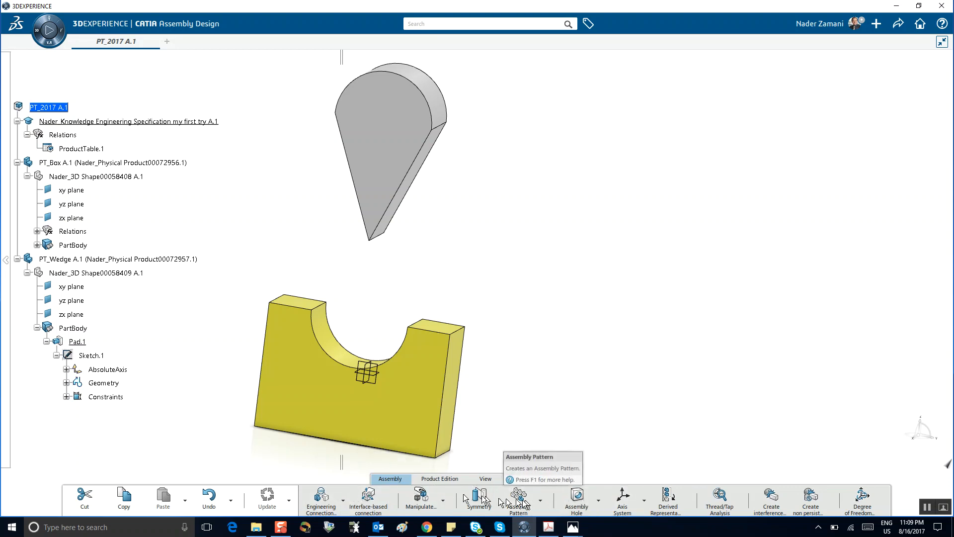
left_click(344, 500)
left_click(330, 472)
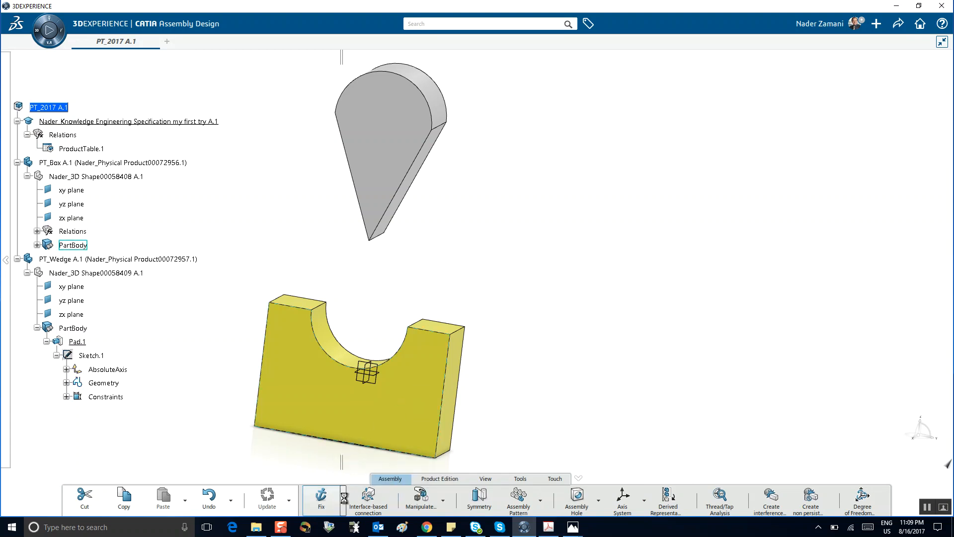
Step: Rotate the wedge upside down about its arc axis with Manipulation, using Drag around any axis, so its point faces up
left_click(442, 501)
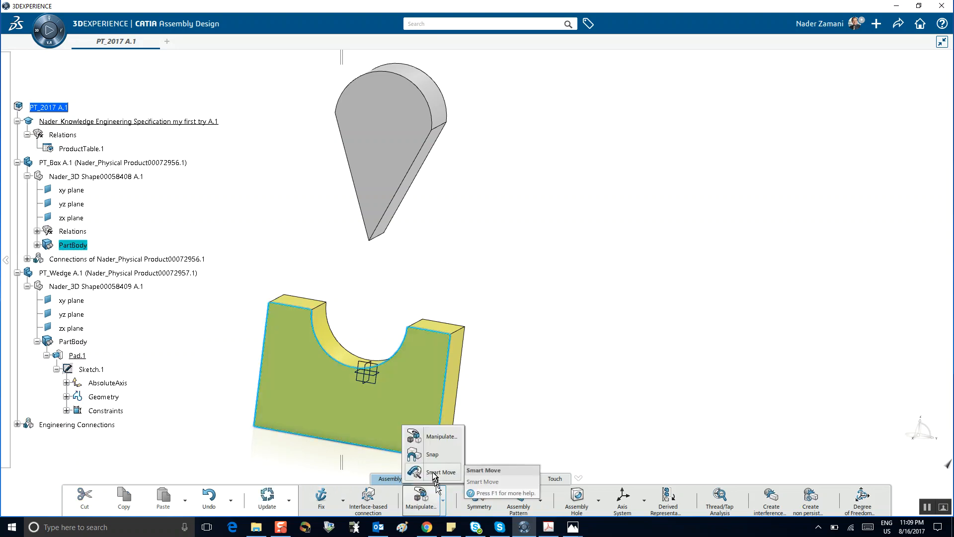
left_click(440, 437)
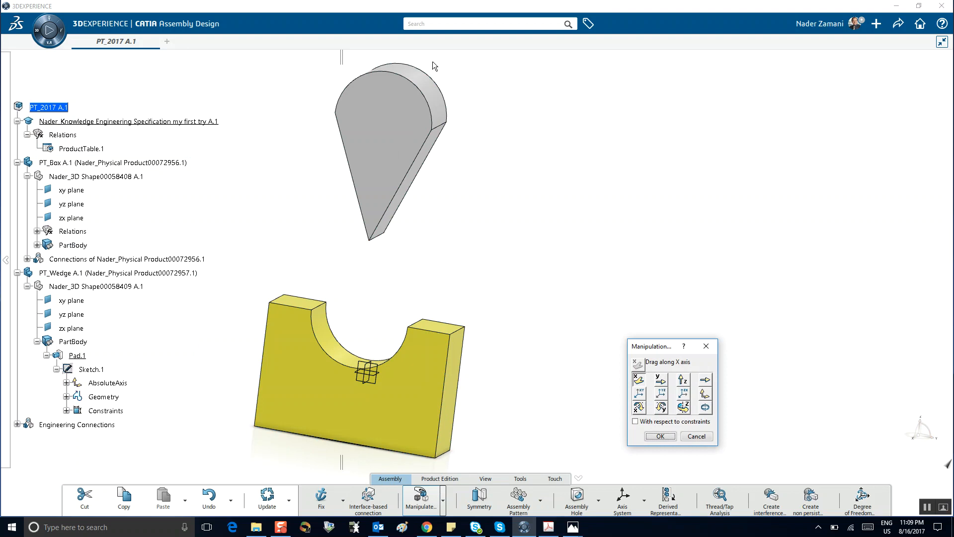
left_click(705, 407)
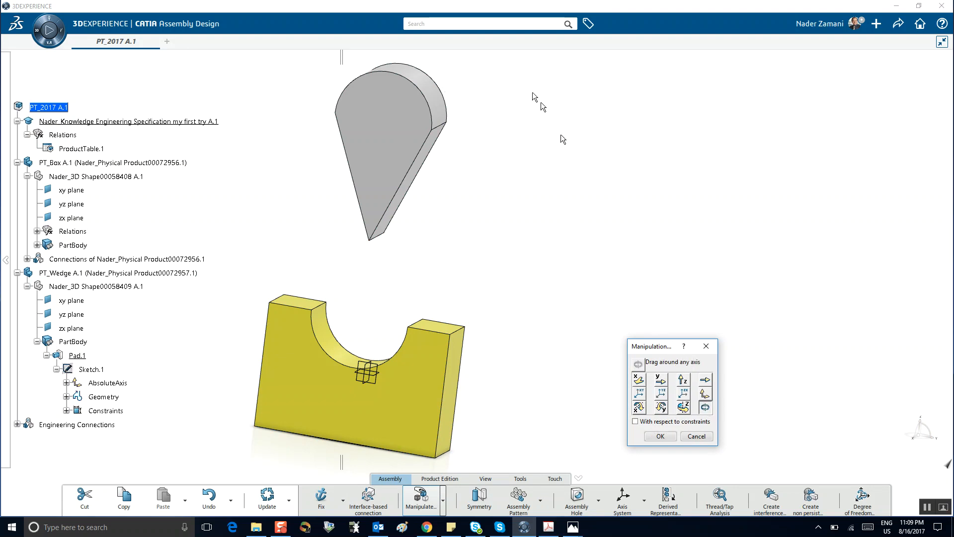
left_click(405, 74)
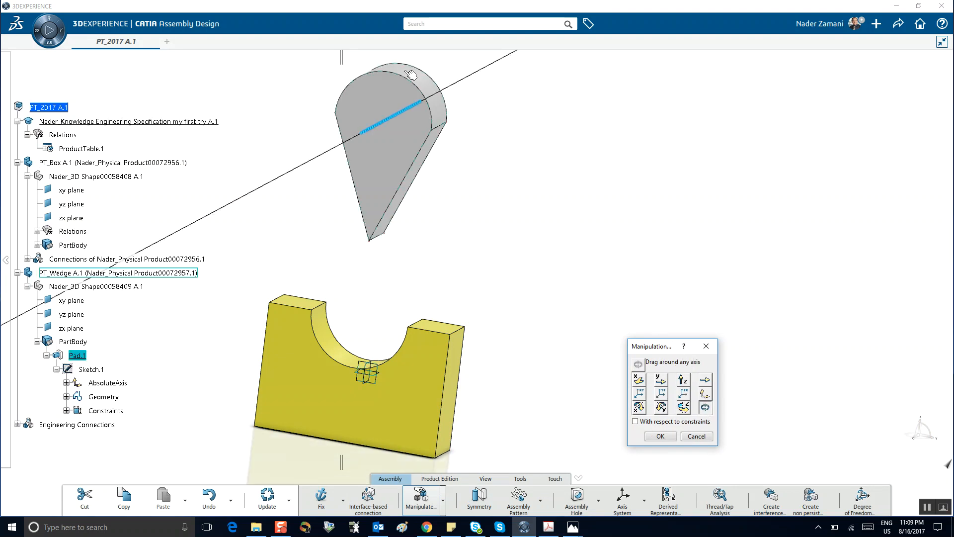
left_click_drag(377, 208, 399, 58)
left_click(659, 436)
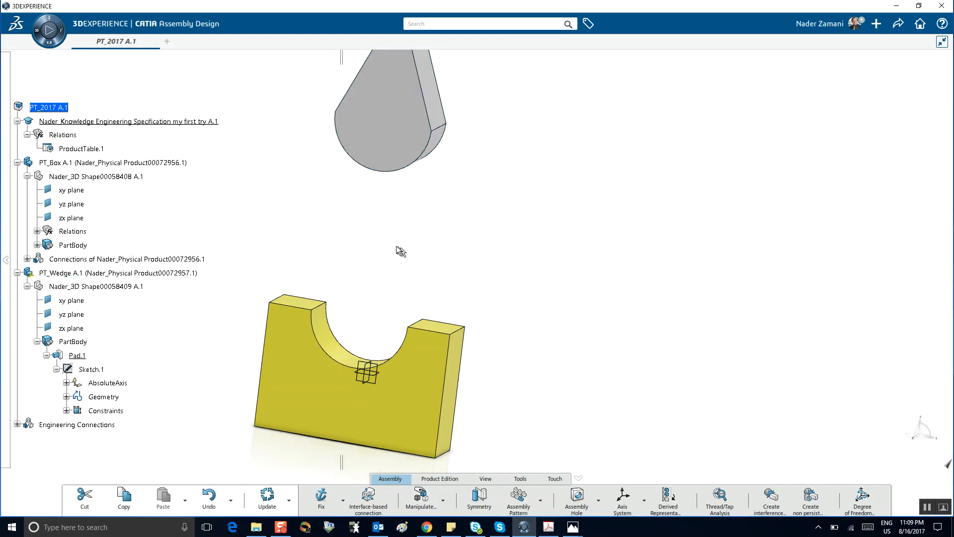
Step: Create a Cylindrical engineering connection between the wedge's short edge where the arc meets its flat side and the matching upper edge of the box's notch
middle_click_drag(390, 235, 391, 279, "ctrl")
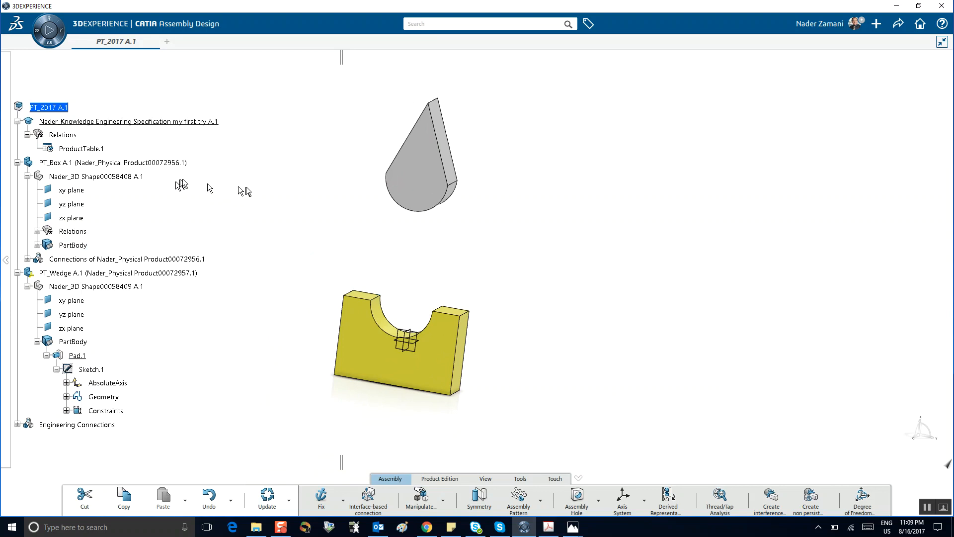
middle_click_drag(236, 202, 230, 209)
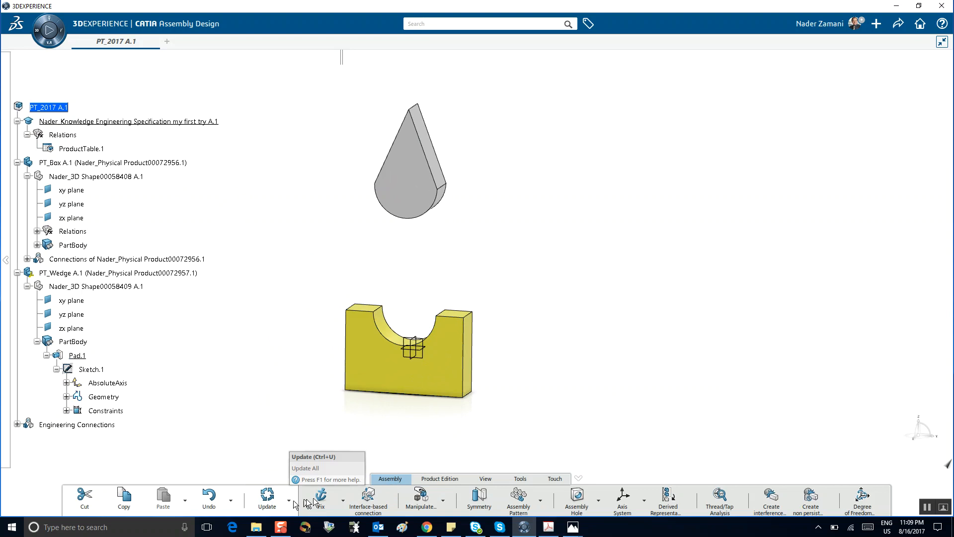
left_click(342, 502)
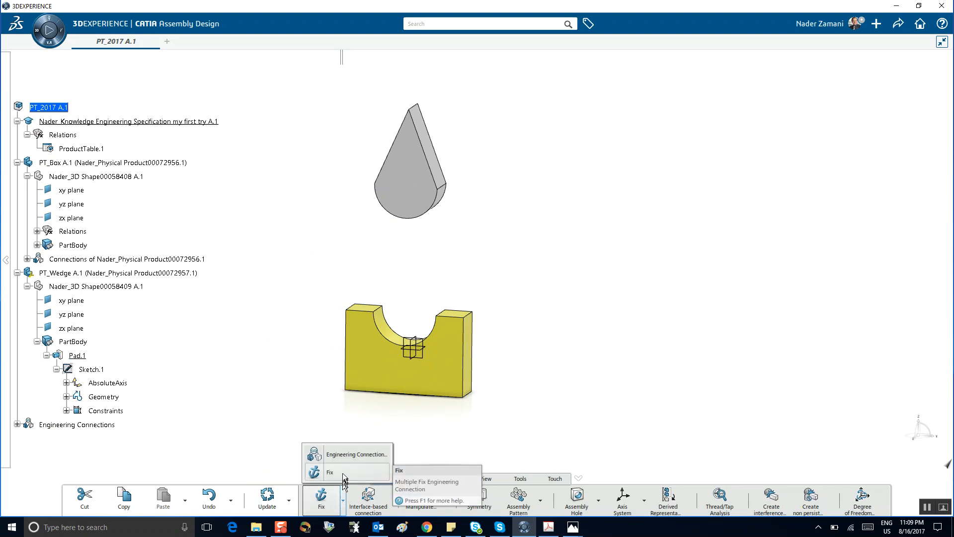
left_click(344, 456)
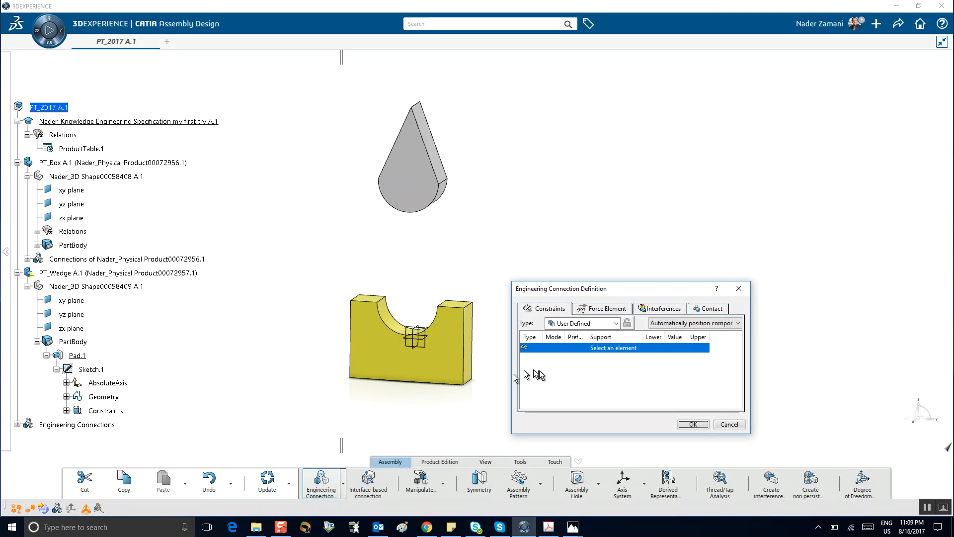
left_click(429, 287)
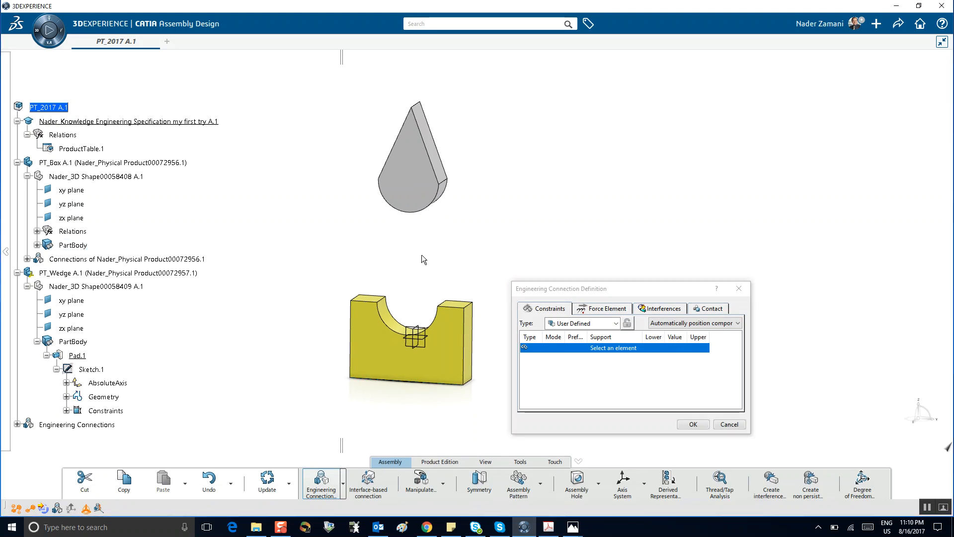
left_click(447, 182)
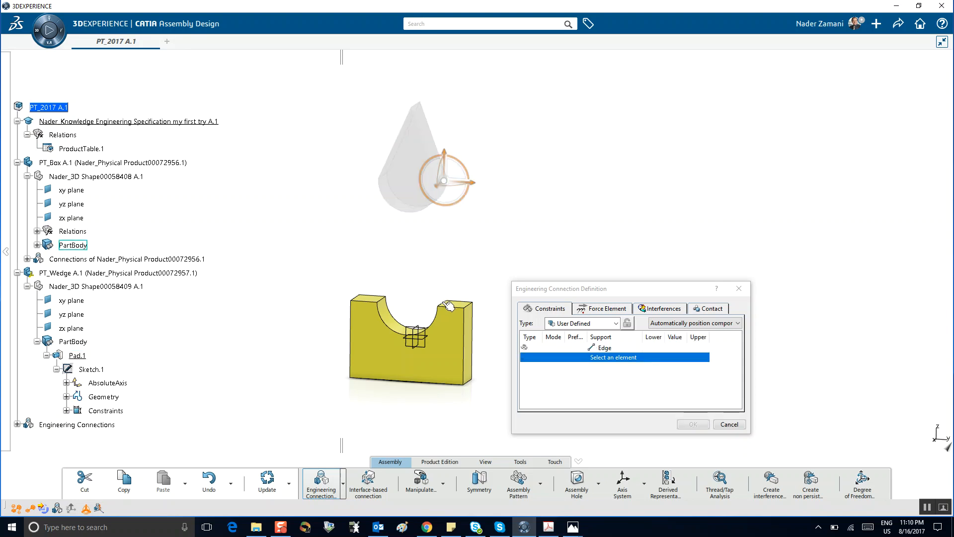
left_click(448, 304)
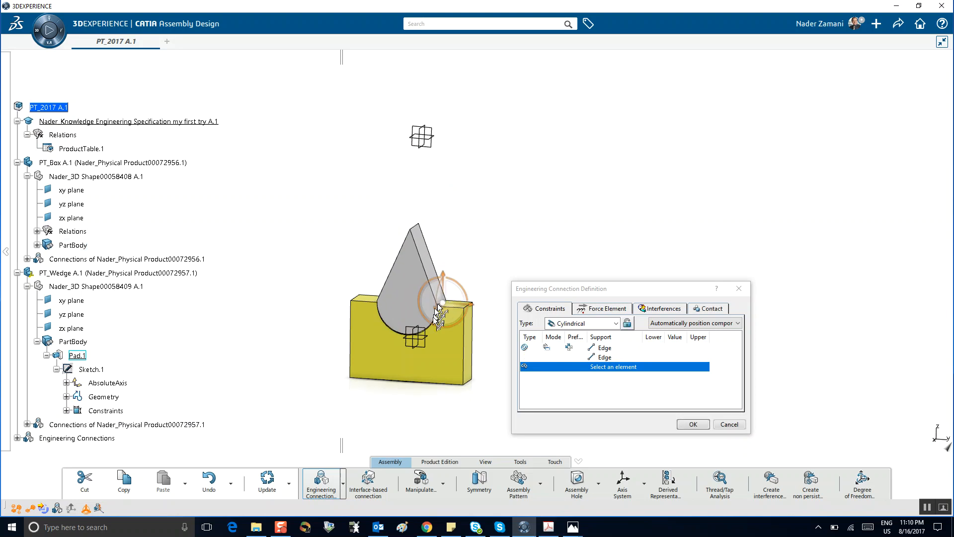
left_click(693, 424)
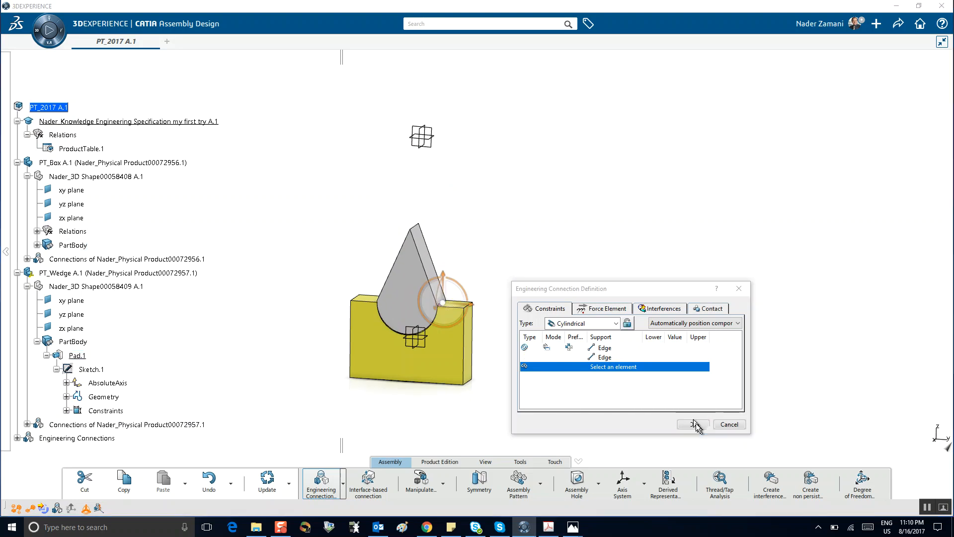
left_click(444, 301)
middle_click_drag(439, 313, 494, 286)
middle_click_drag(430, 329, 583, 210)
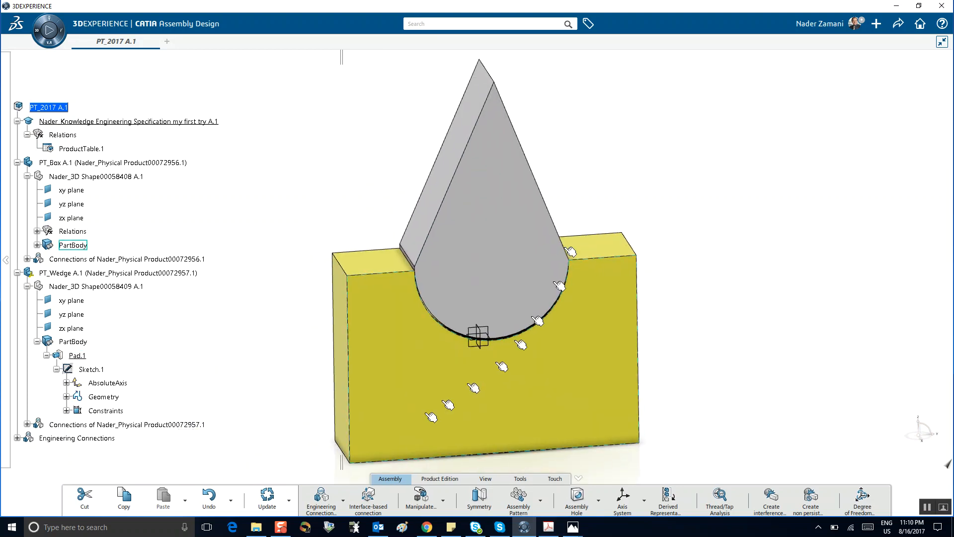
left_click(343, 502)
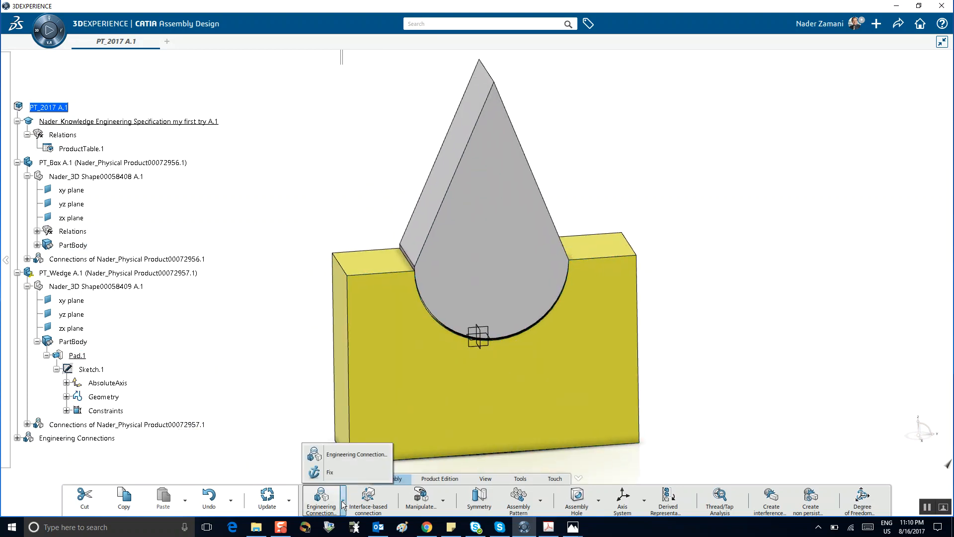
left_click(338, 455)
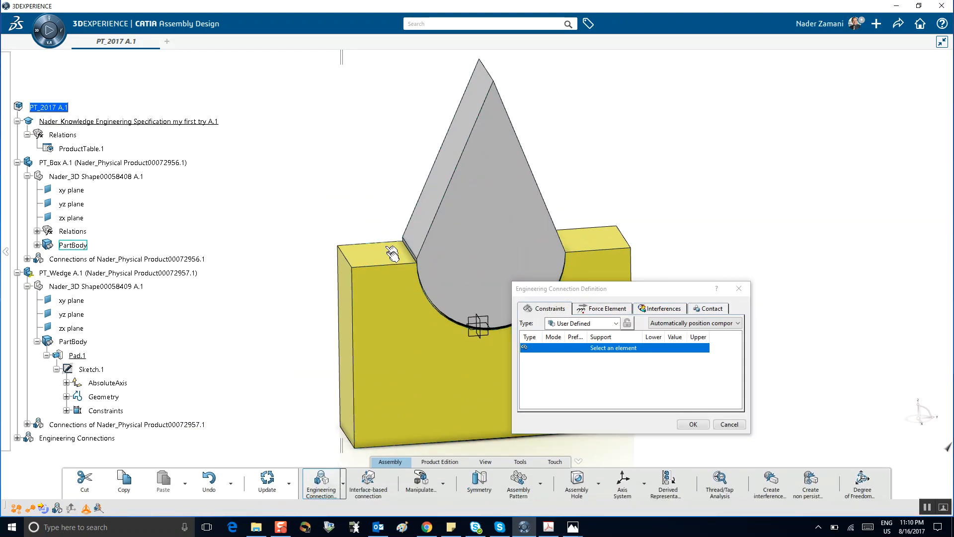
left_click_drag(575, 290, 722, 265)
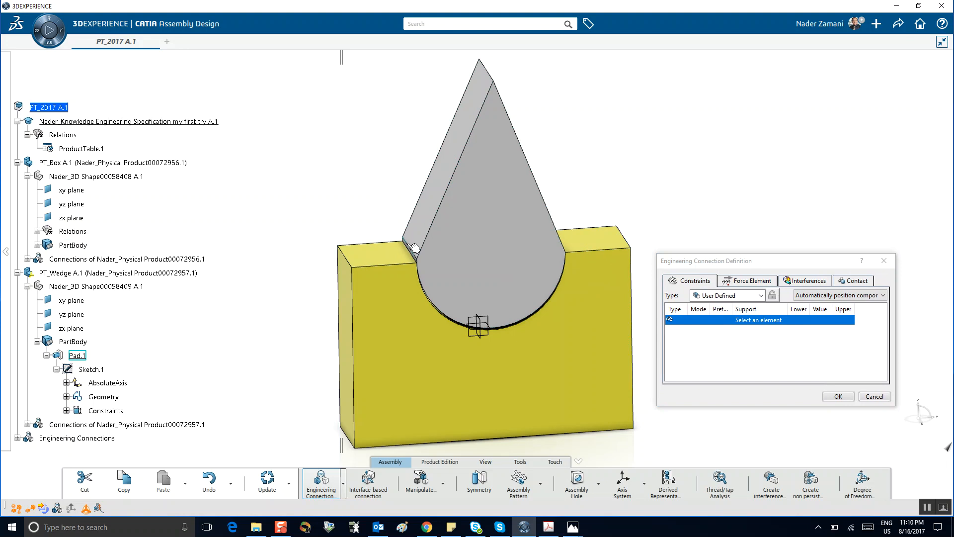
left_click(414, 249)
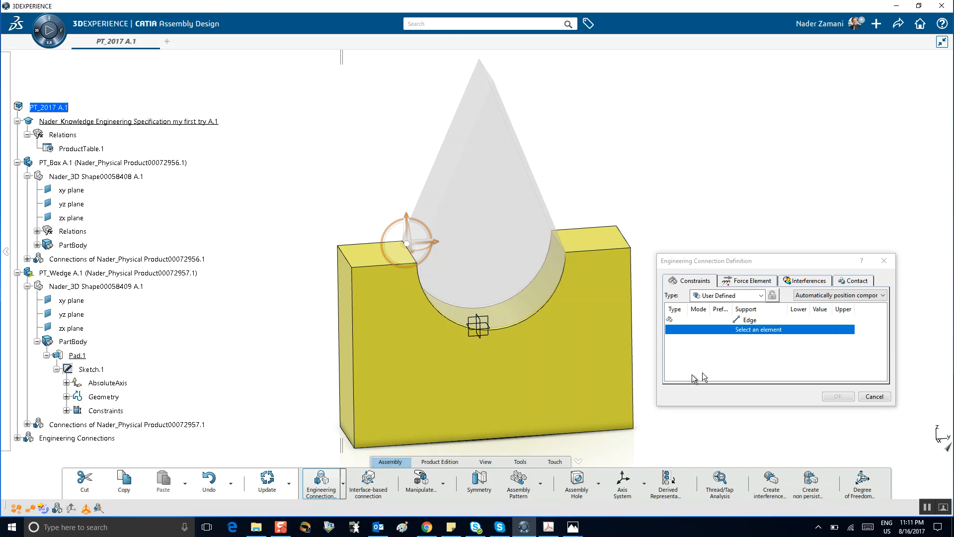
left_click(868, 395)
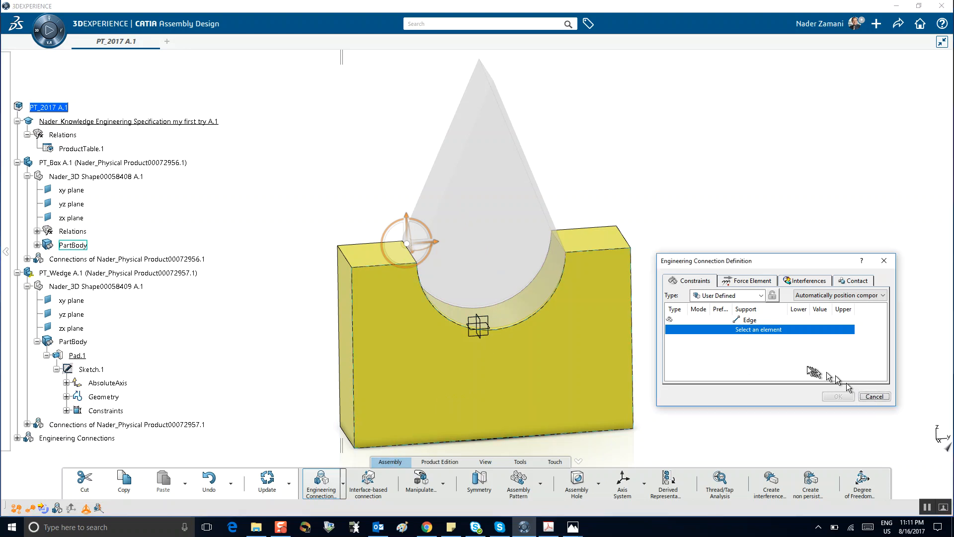
left_click(875, 396)
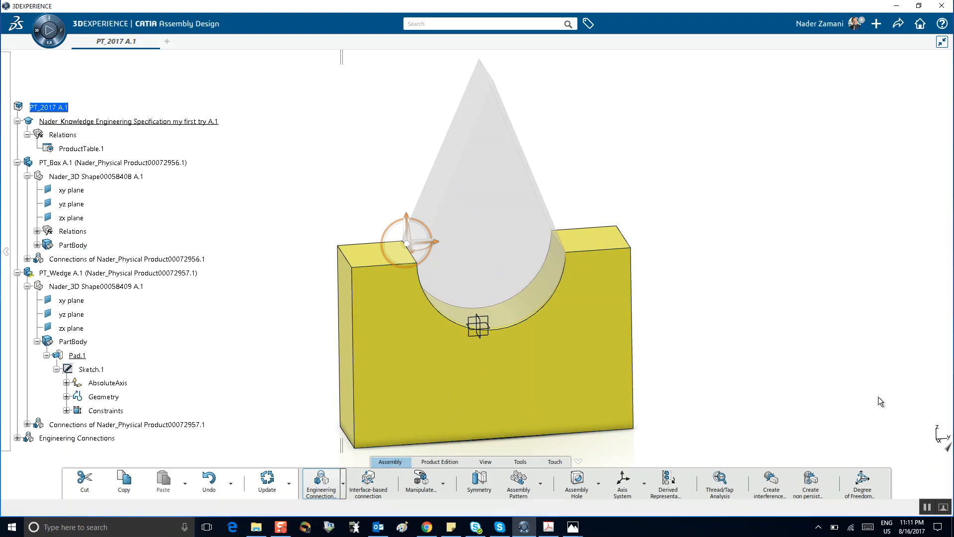
Step: Create a new Cylindrical engineering connection between the notch's other upper edge and the wedge's matching arc-end edge, accept the clash, and update the assembly
middle_click_drag(641, 318, 625, 241)
middle_click_drag(509, 262, 539, 315)
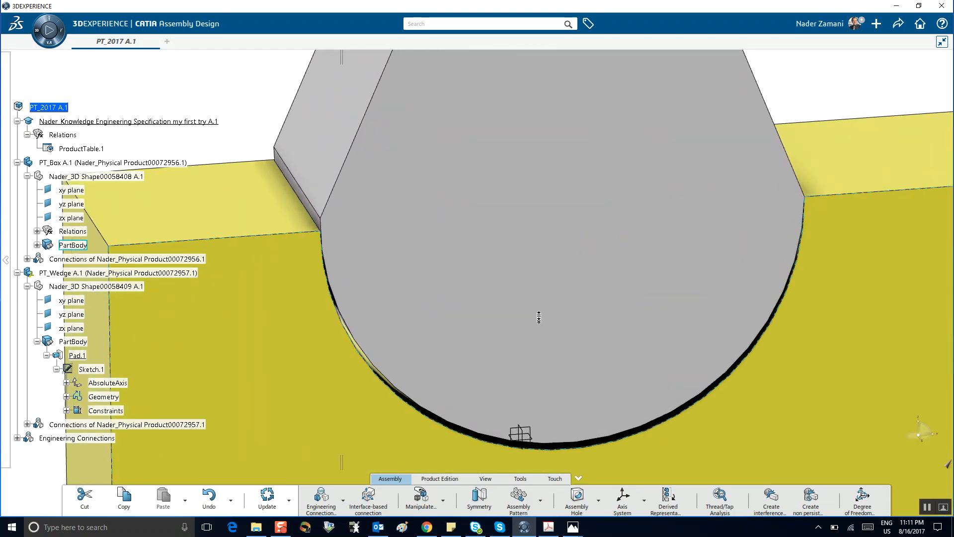
left_click(343, 500)
left_click(336, 455)
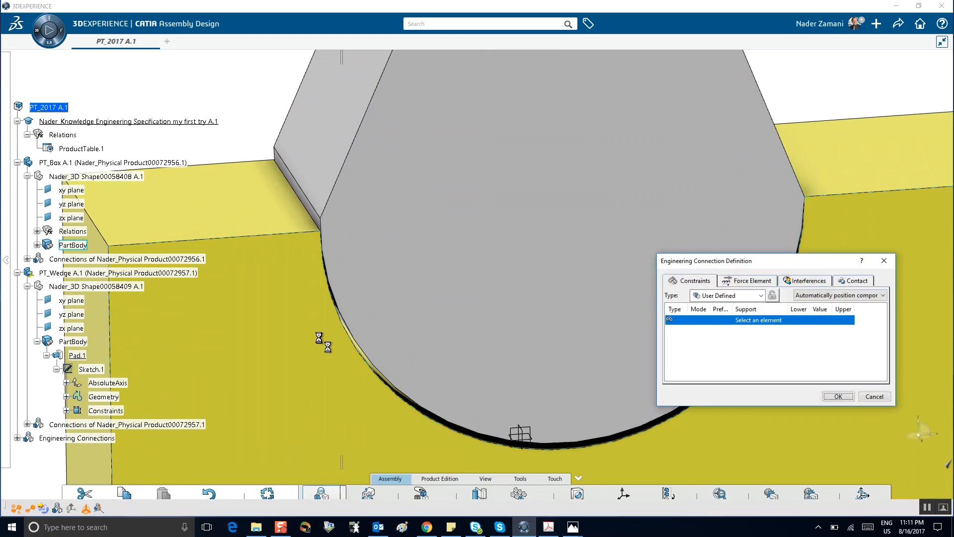
left_click(308, 194)
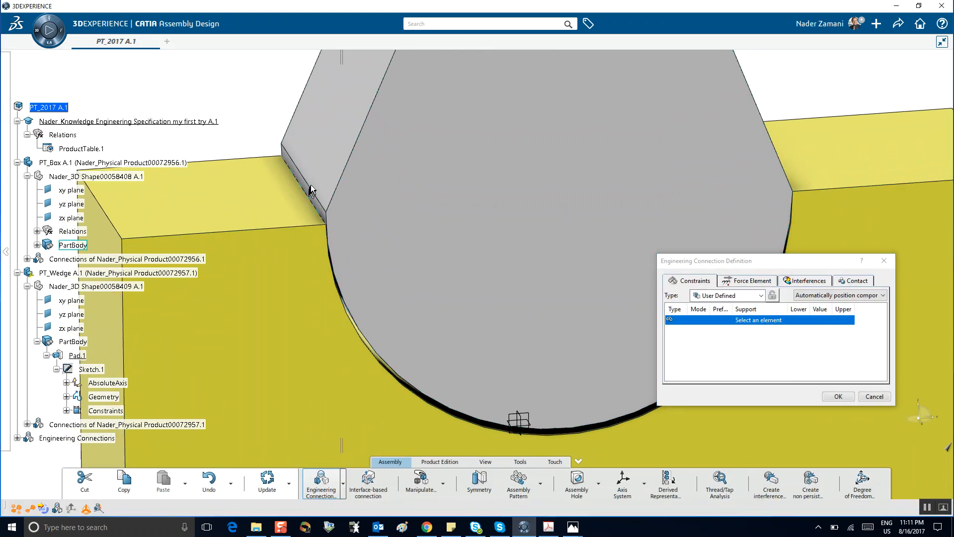
left_click(309, 192)
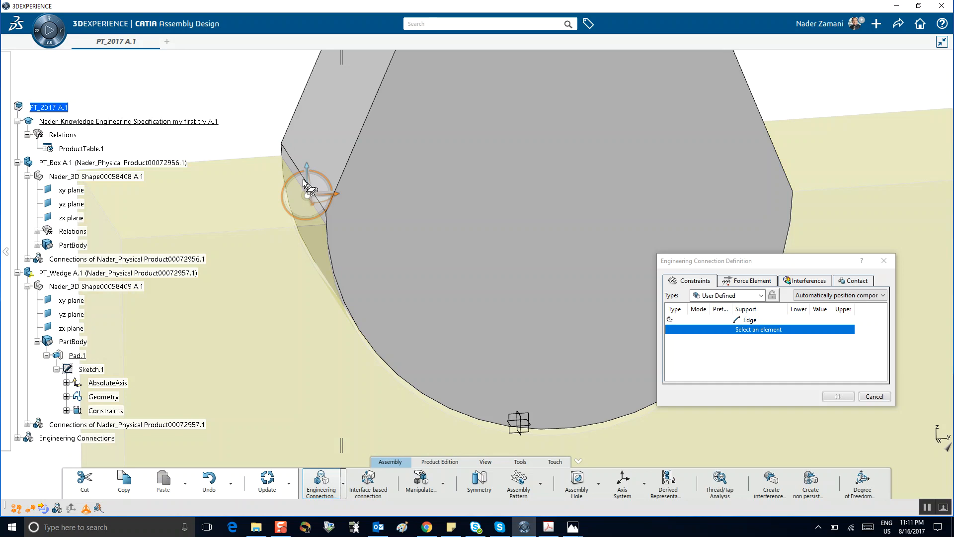
left_click(301, 171)
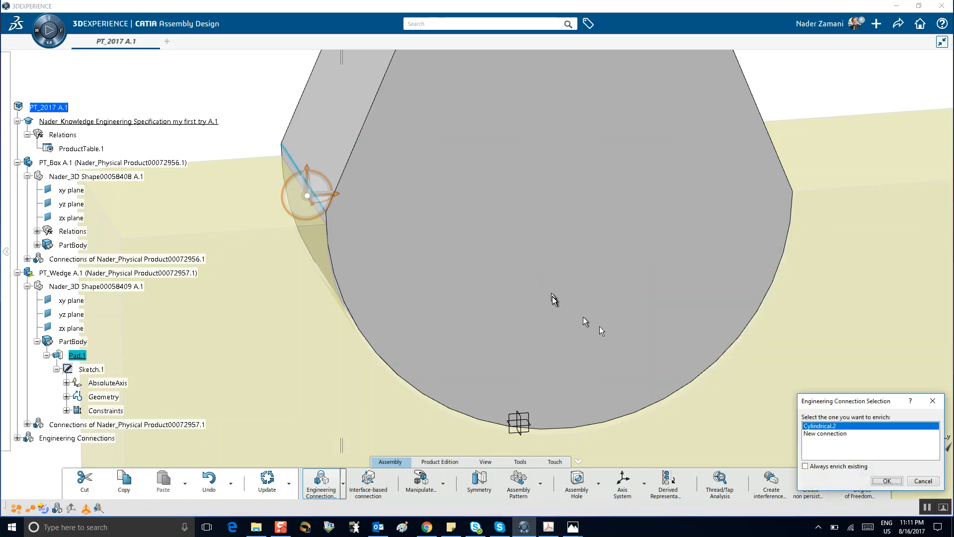
left_click(823, 434)
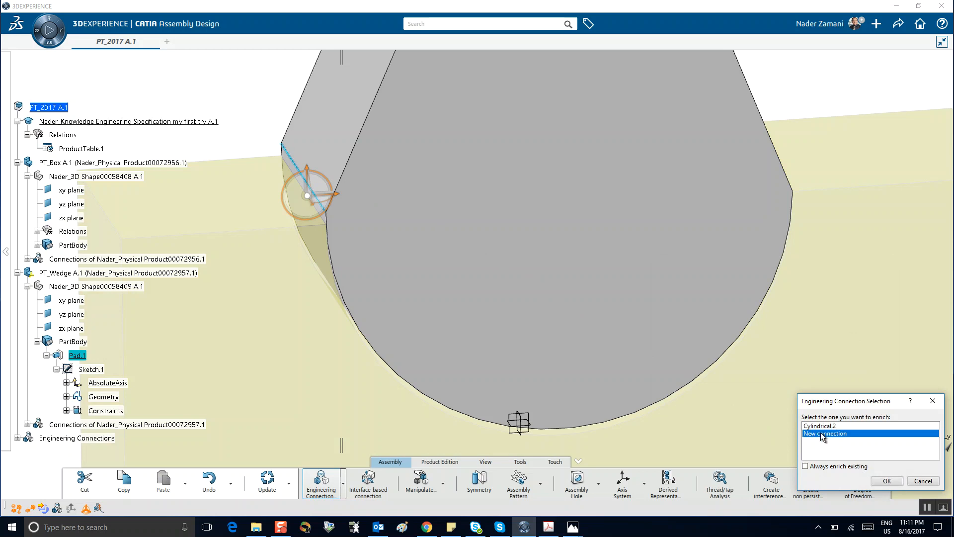
left_click(885, 481)
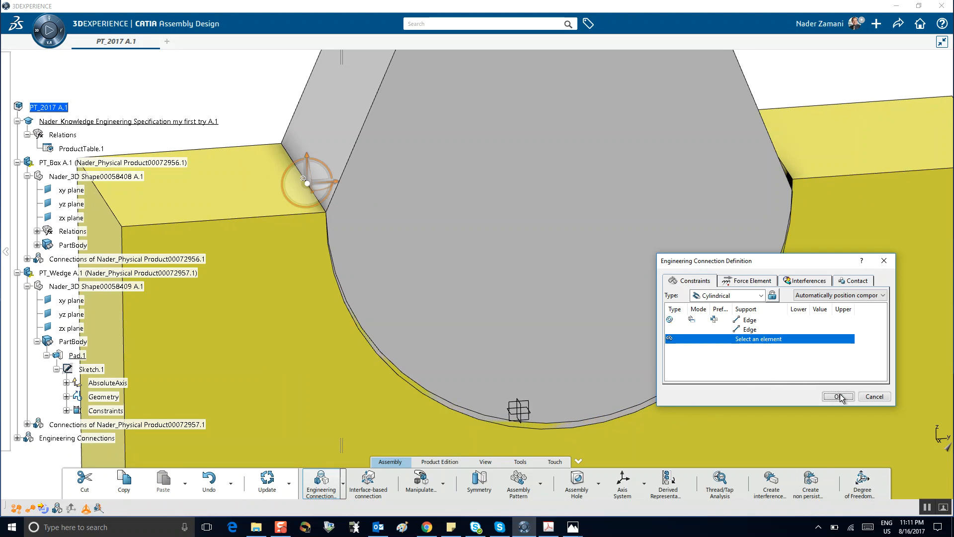
left_click(839, 397)
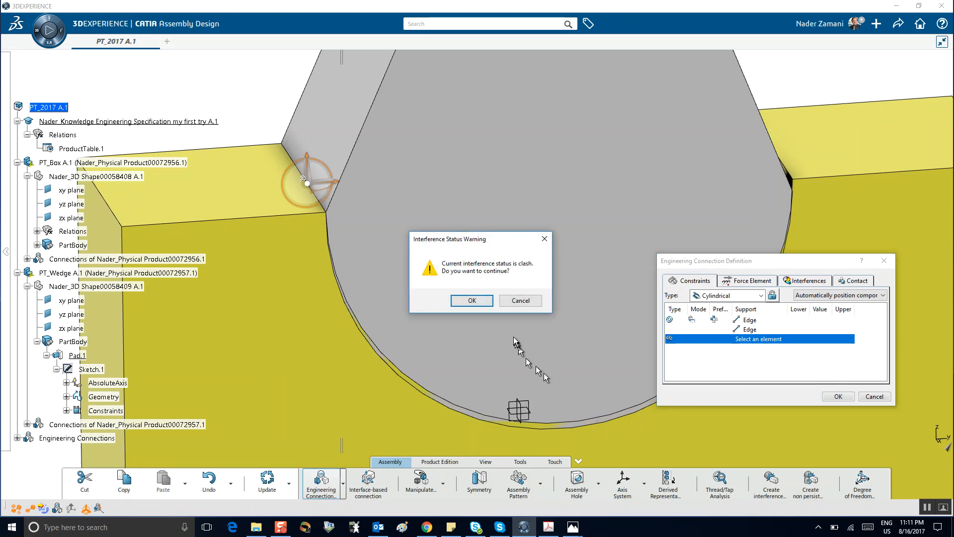
left_click(471, 301)
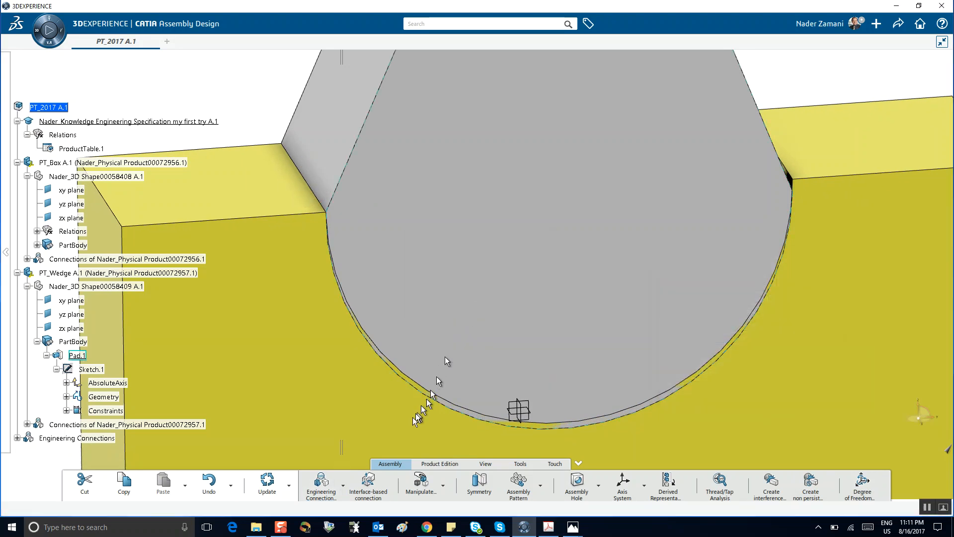
left_click(268, 499)
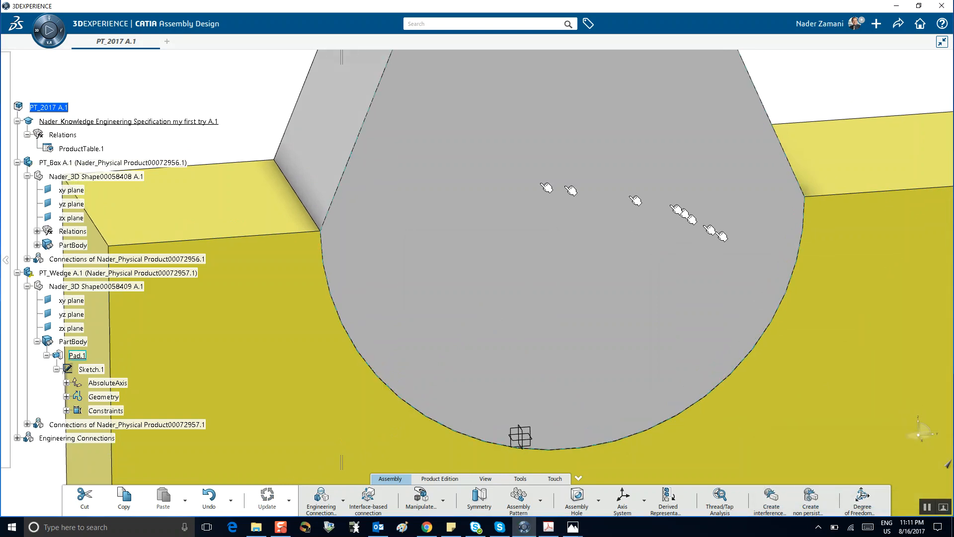
Step: Create a new Planar engineering connection between the front faces of the wedge and the box, accepting check contact as its interference specification
middle_click_drag(354, 278, 517, 303)
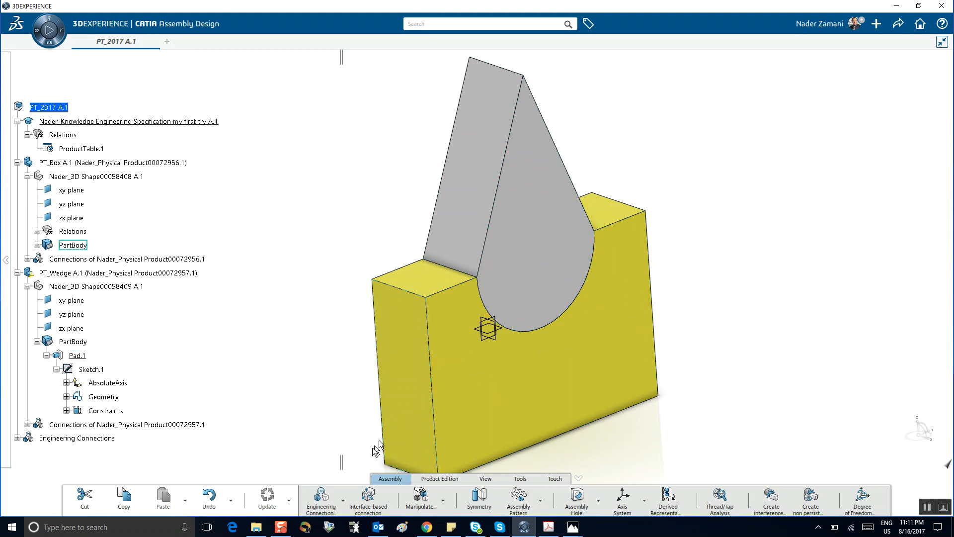
left_click(344, 501)
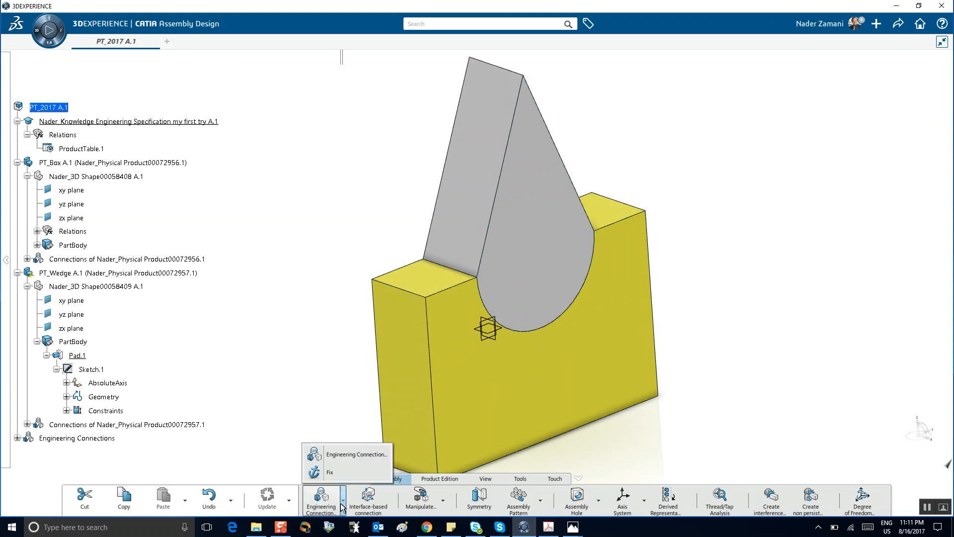
left_click(349, 453)
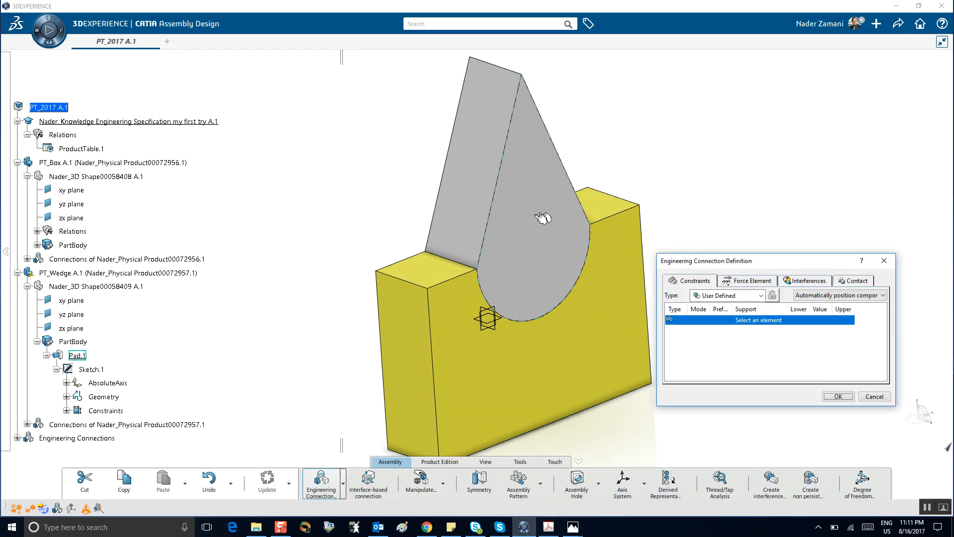
left_click(601, 310)
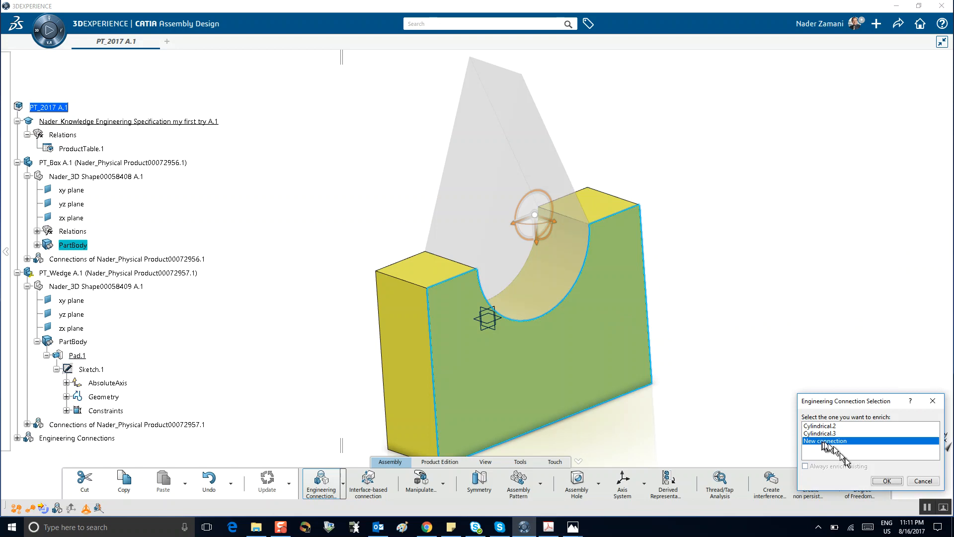
left_click(881, 480)
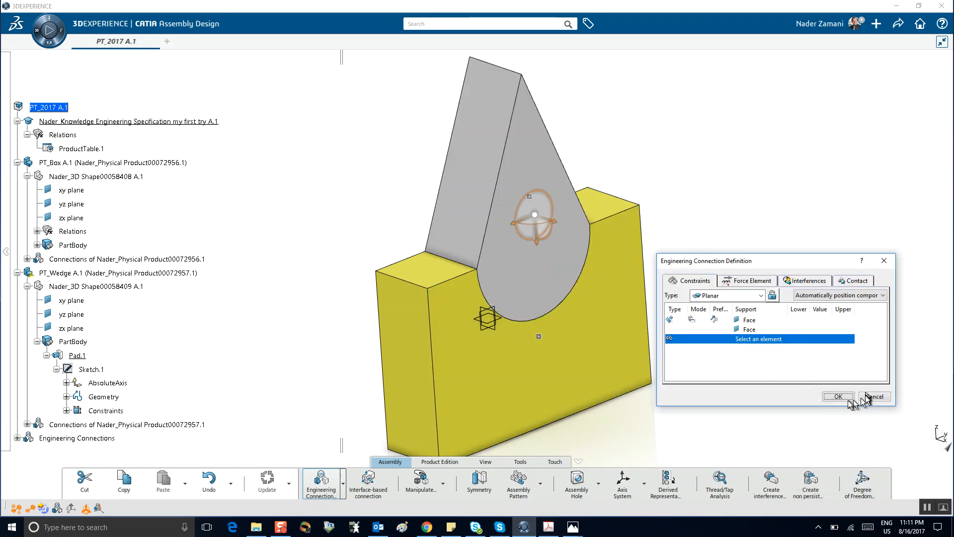
left_click(838, 397)
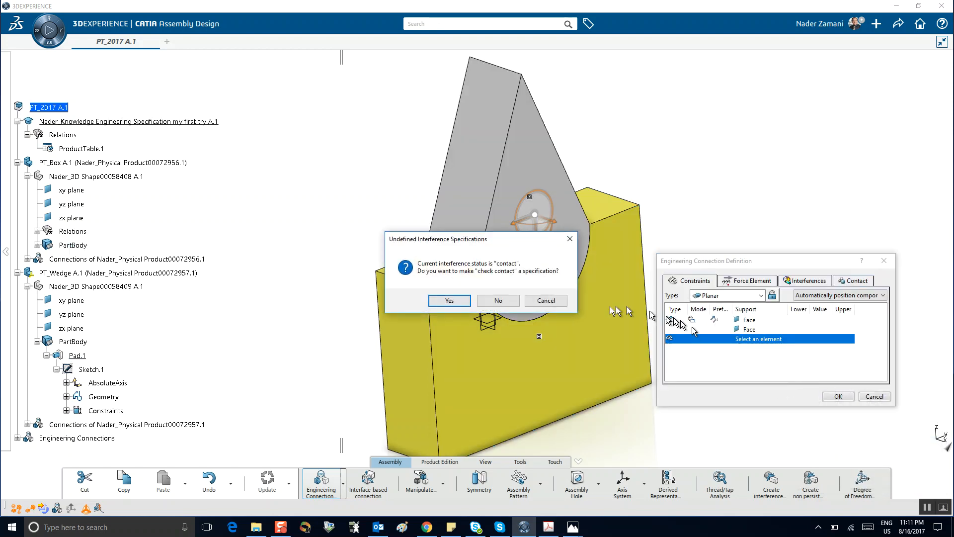
left_click(462, 301)
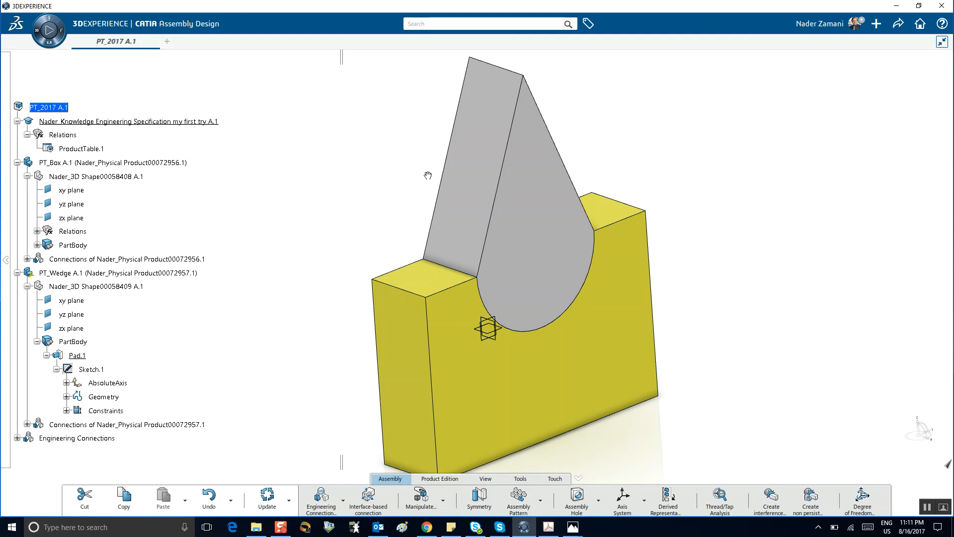
Step: Open ProductTable.1, update the assembly with row 1, and apply row 2 with another update
double_click(82, 149)
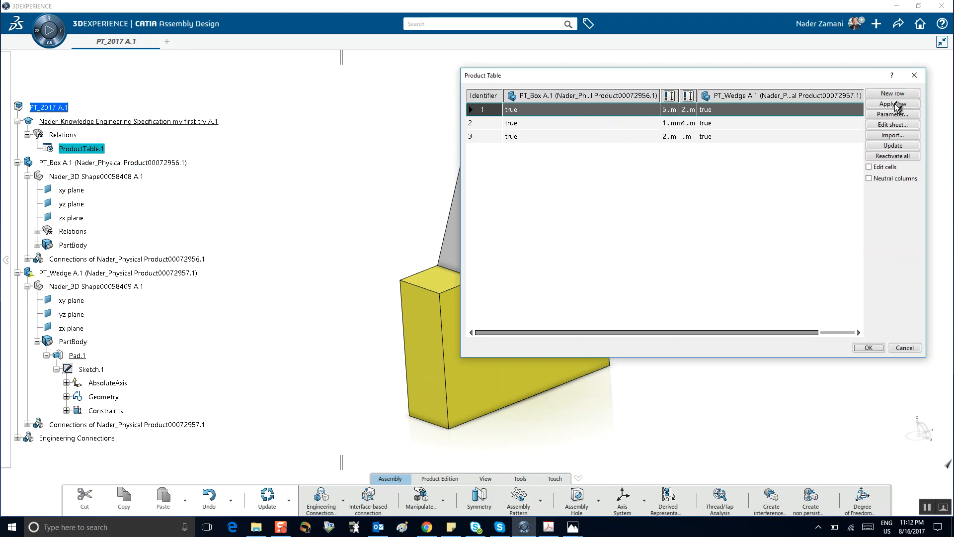
left_click(899, 146)
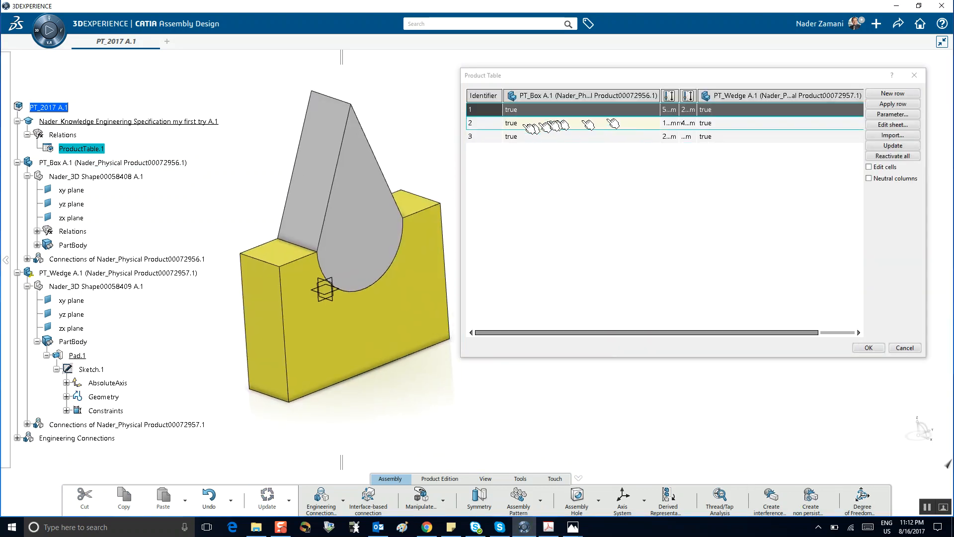
left_click(492, 123)
left_click(894, 104)
left_click(890, 146)
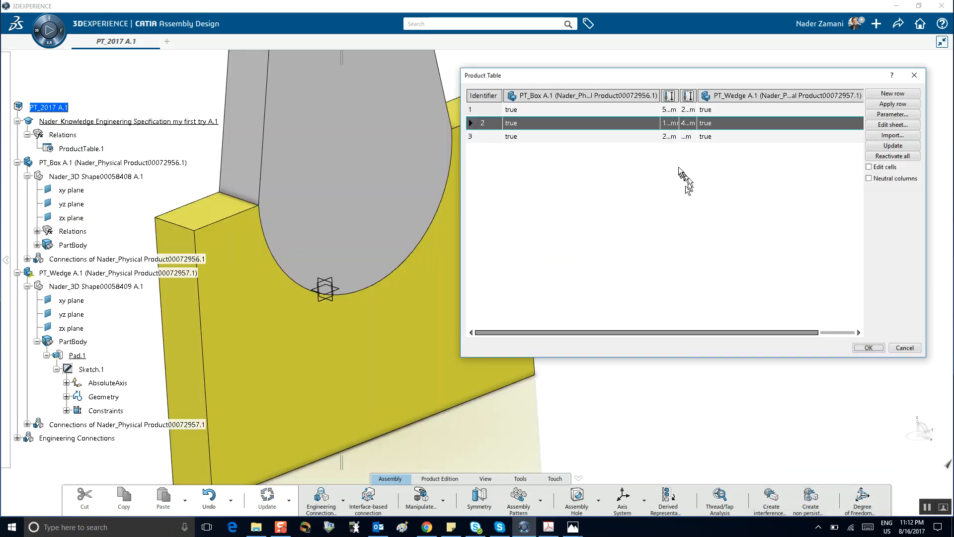
Step: Apply row 3 of the product table, update the assembly, and close the update report and the table
left_click(484, 137)
left_click(890, 105)
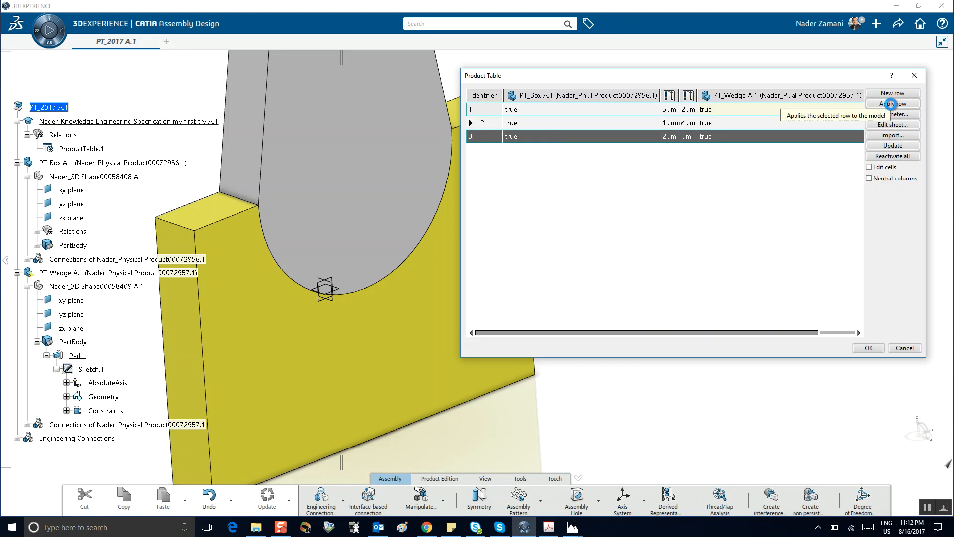
left_click(893, 145)
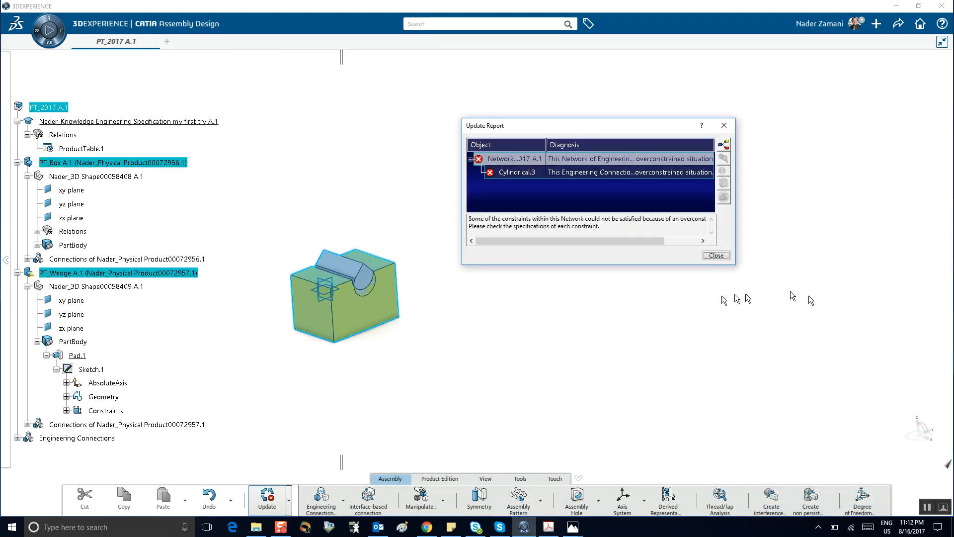
left_click(359, 306)
middle_click_drag(360, 306, 363, 244)
middle_click_drag(260, 309, 437, 256)
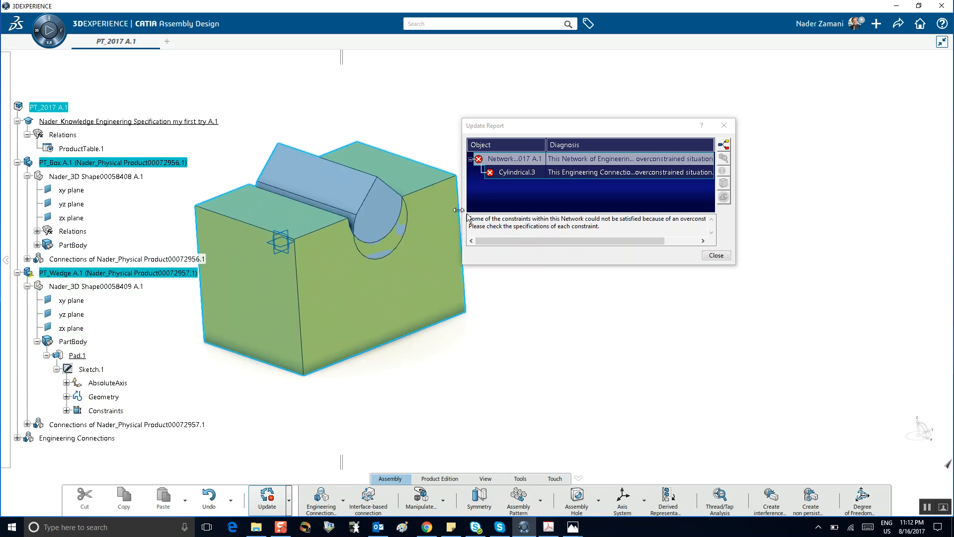
left_click(715, 255)
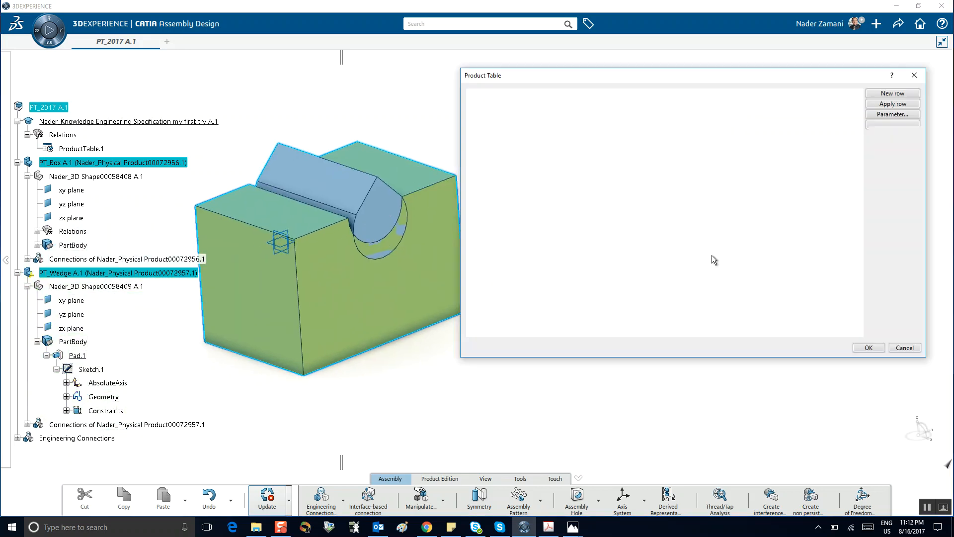
left_click(869, 347)
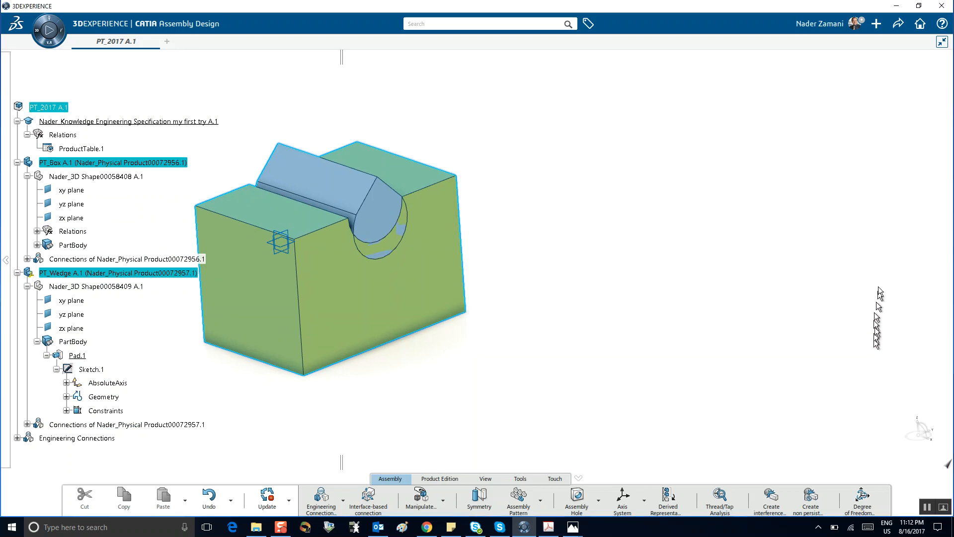